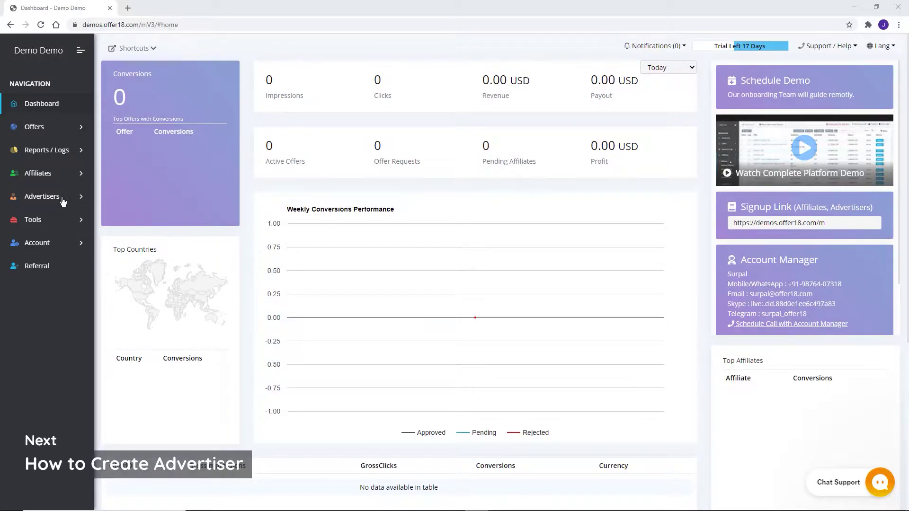
Open the Advertisers list from the sidebar's Advertisers section.
{"action": "left_click", "coordinate": [63, 200]}
{"action": "left_click", "coordinate": [51, 222]}
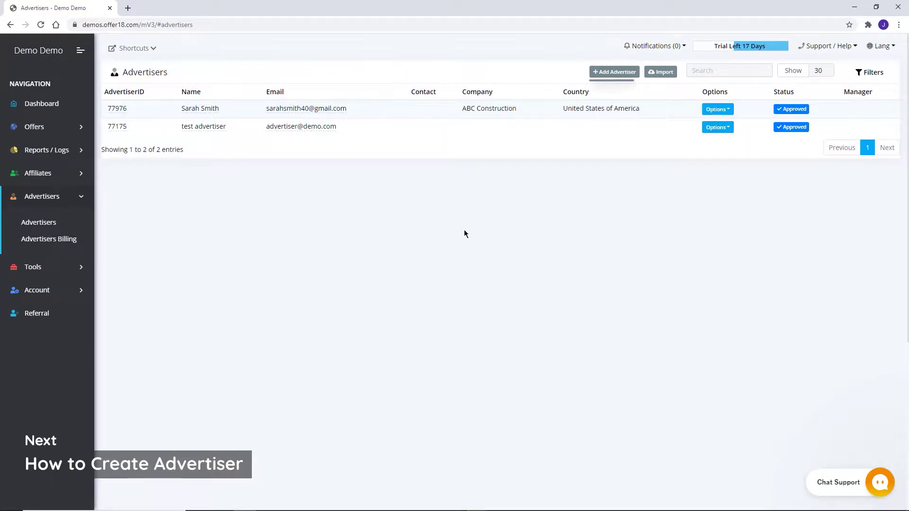
Start a new advertiser, autofill the Shiny Smiles name, company and e-mail, and enter a password.
{"action": "left_click", "coordinate": [613, 72]}
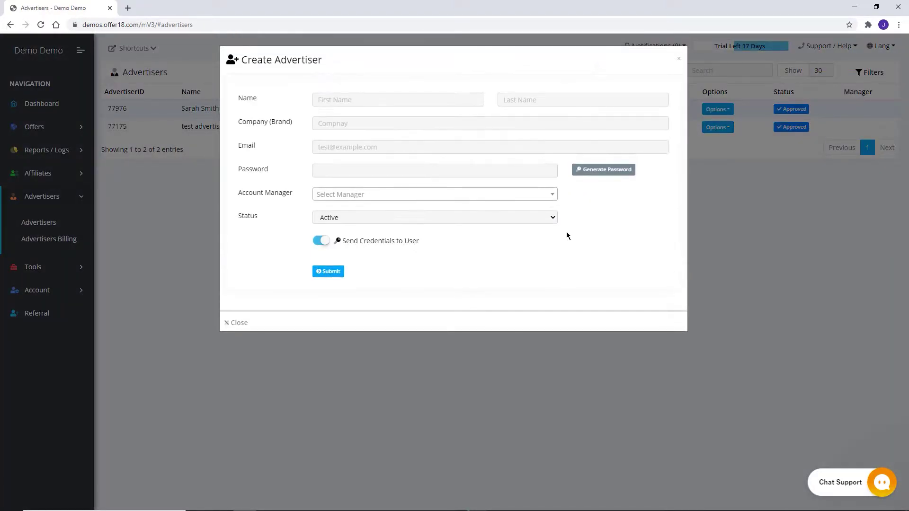
{"action": "left_click", "coordinate": [451, 104]}
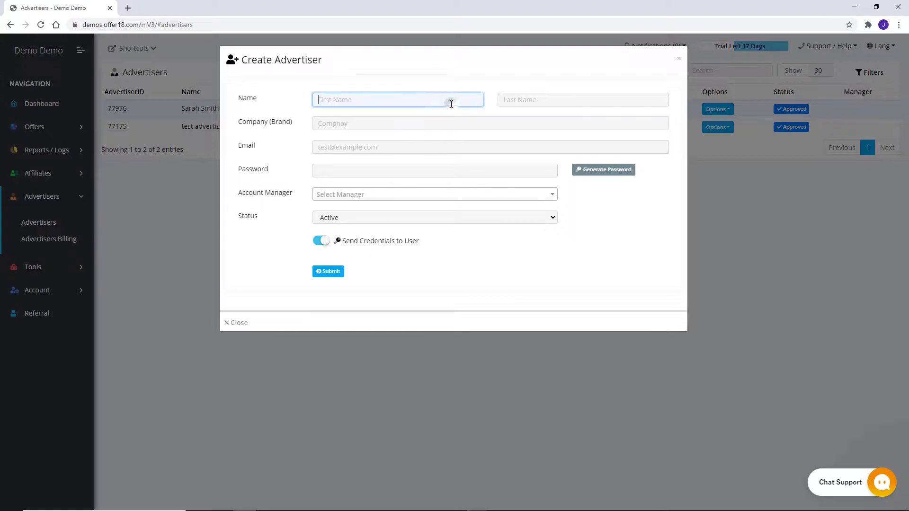
{"action": "key", "text": "Down"}
{"action": "key", "text": "Return"}
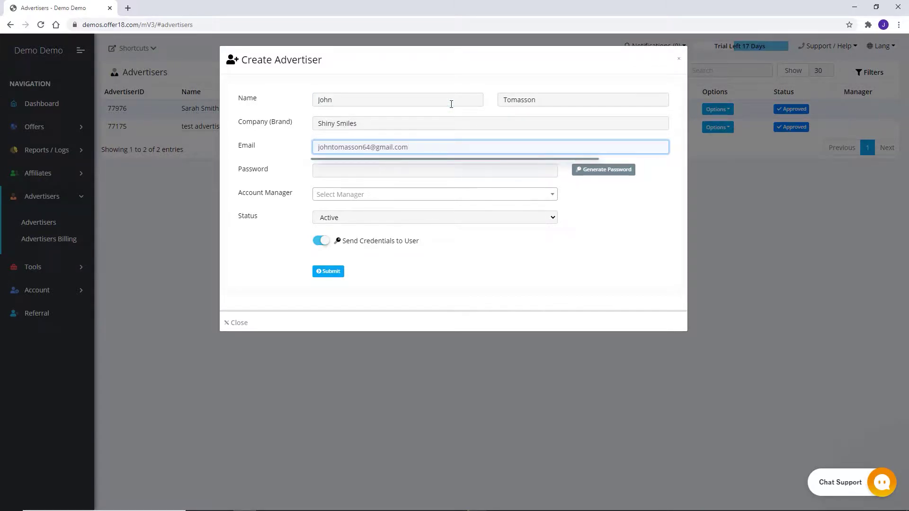
{"action": "left_click", "coordinate": [451, 173]}
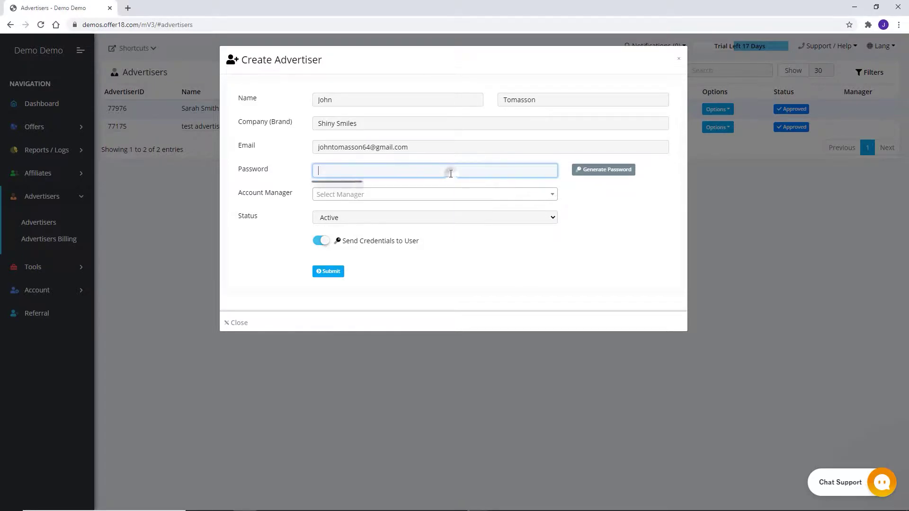
{"action": "type", "text": "Test1234"}
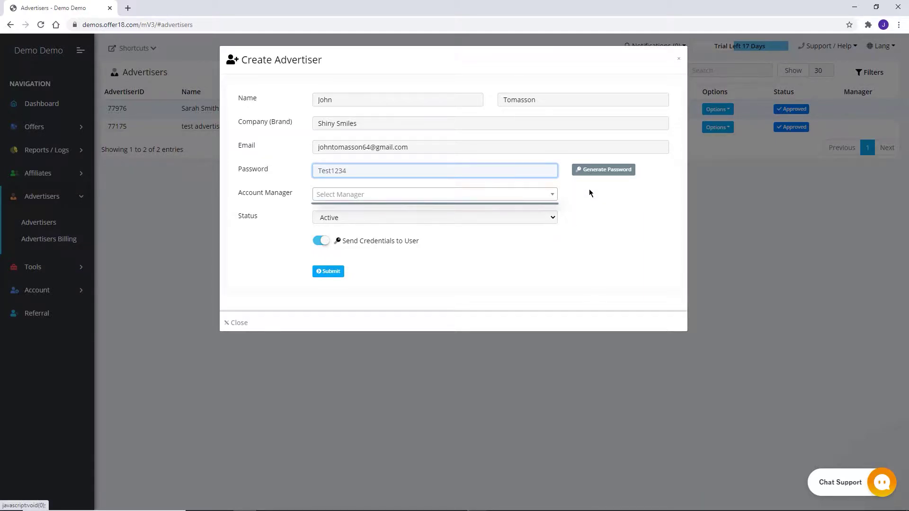
Leave the account manager unassigned, keep status Active, and submit the advertiser.
{"action": "left_click", "coordinate": [548, 197]}
{"action": "left_click", "coordinate": [600, 199]}
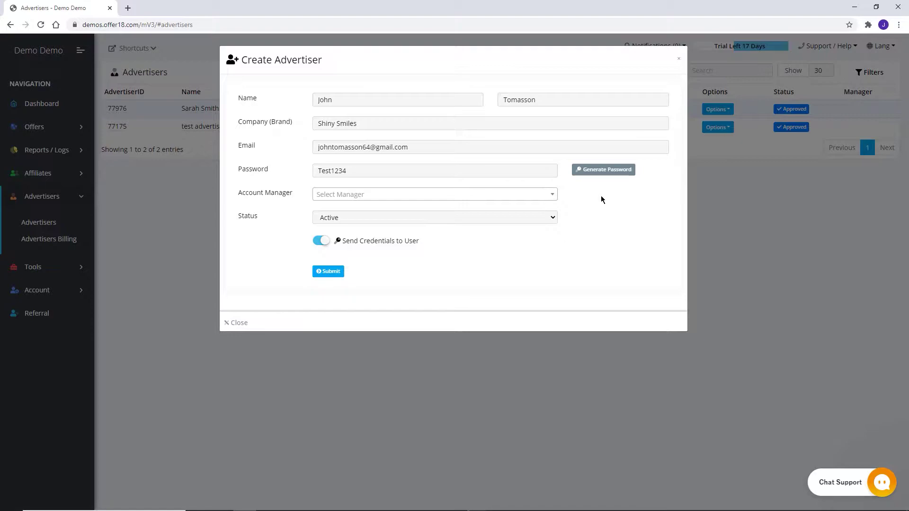
{"action": "left_click", "coordinate": [547, 218]}
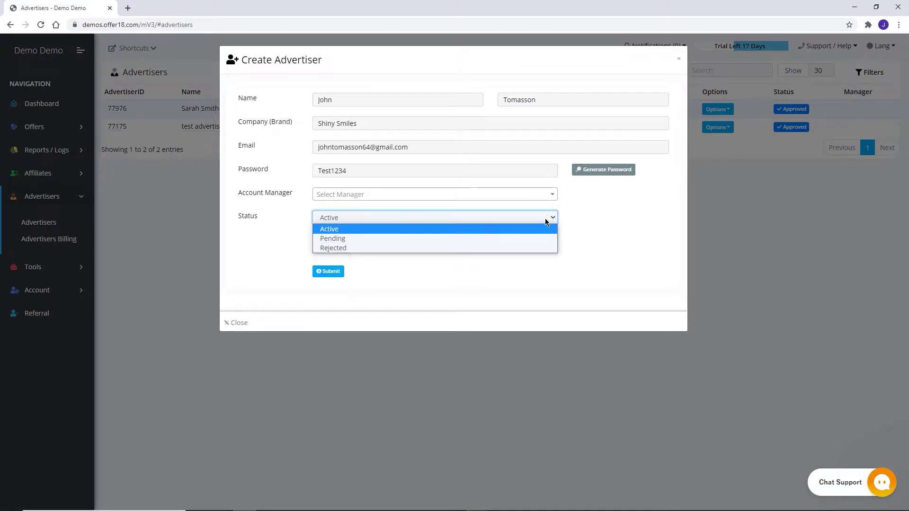
{"action": "left_click", "coordinate": [591, 221]}
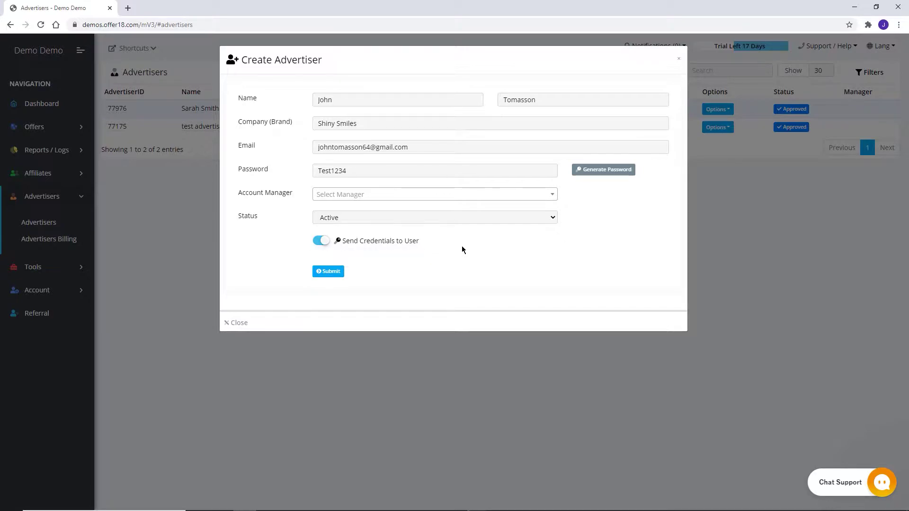
{"action": "left_click", "coordinate": [334, 273]}
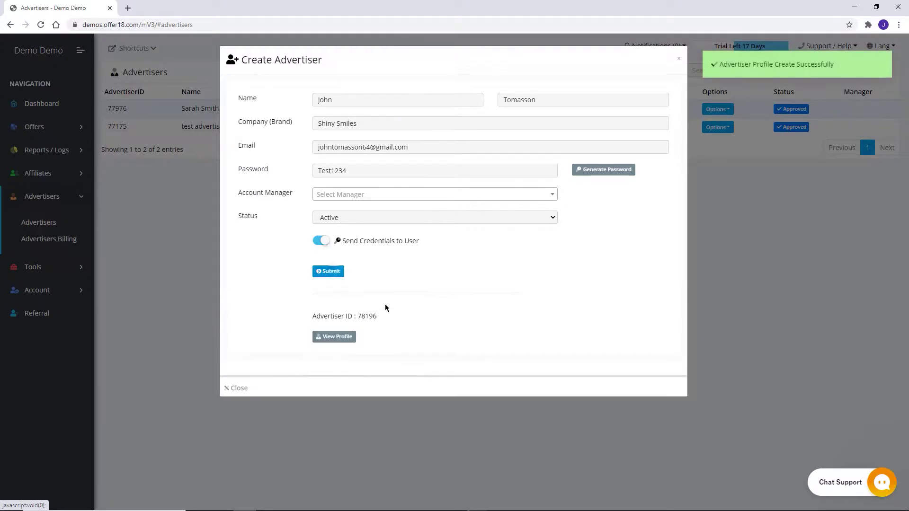
Close the advertiser form and start a new affiliate from the Affiliates list.
{"action": "left_click", "coordinate": [680, 63]}
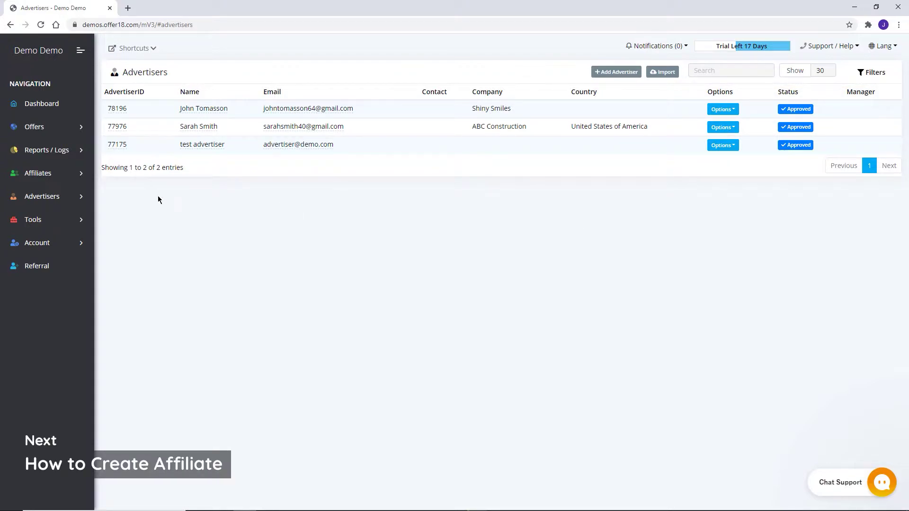
{"action": "left_click", "coordinate": [67, 173]}
{"action": "left_click", "coordinate": [44, 202]}
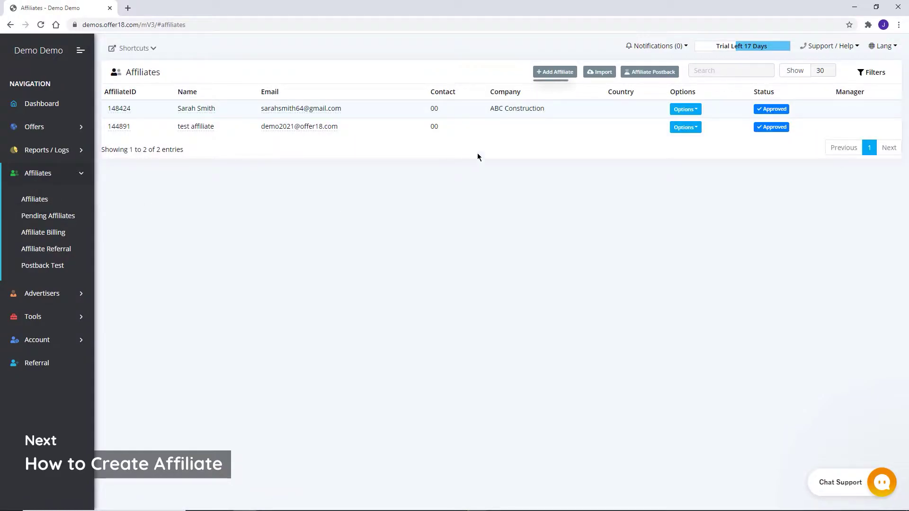
{"action": "left_click", "coordinate": [555, 71]}
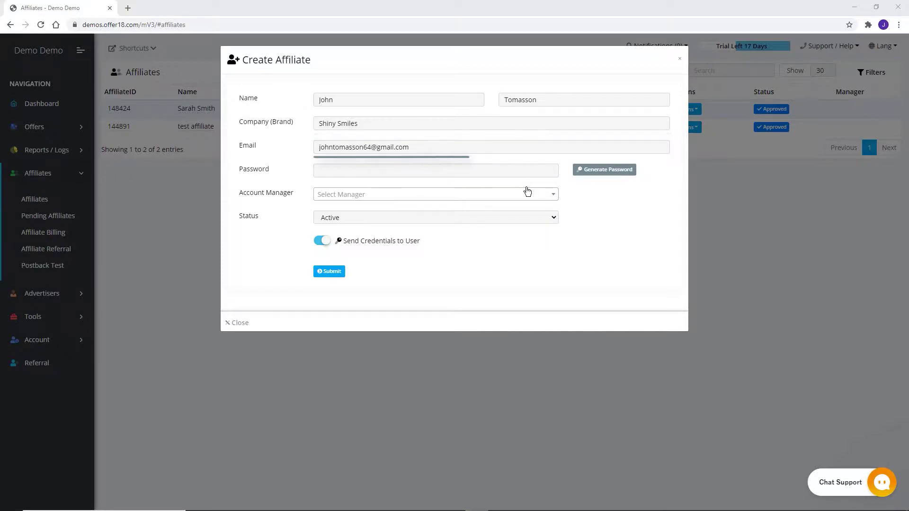
Enter a password for the affiliate, then replace it with a generated one.
{"action": "left_click", "coordinate": [496, 173]}
{"action": "type", "text": "Te"}
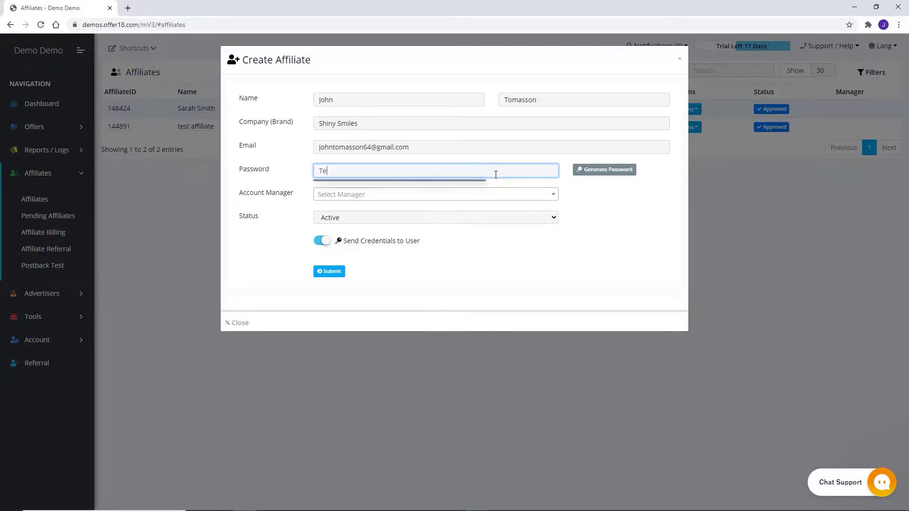
{"action": "type", "text": "st1234"}
{"action": "left_click", "coordinate": [590, 170]}
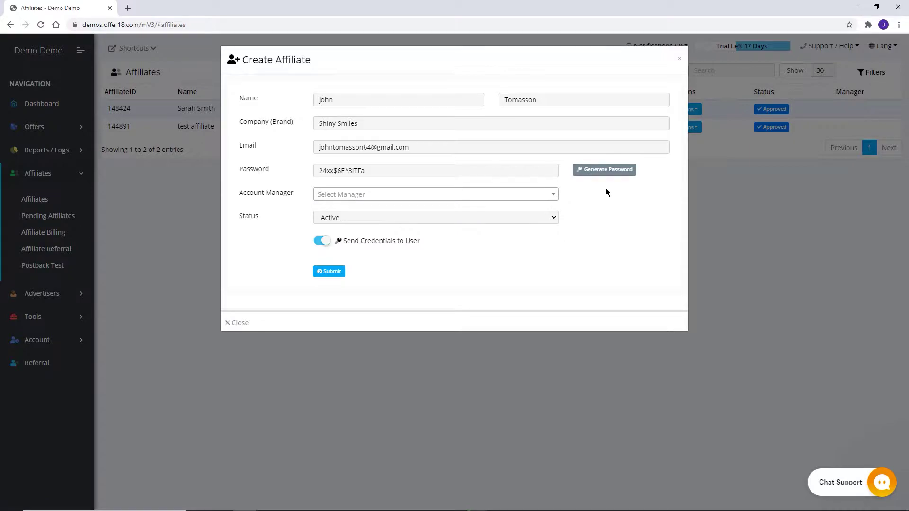
Leave the account manager empty, keep status Active, and submit the affiliate.
{"action": "left_click", "coordinate": [531, 198]}
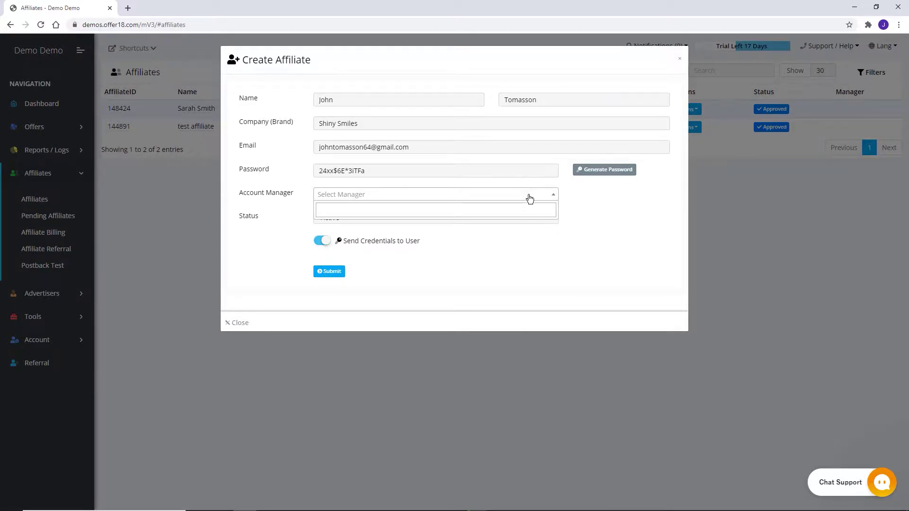
{"action": "left_click", "coordinate": [578, 199]}
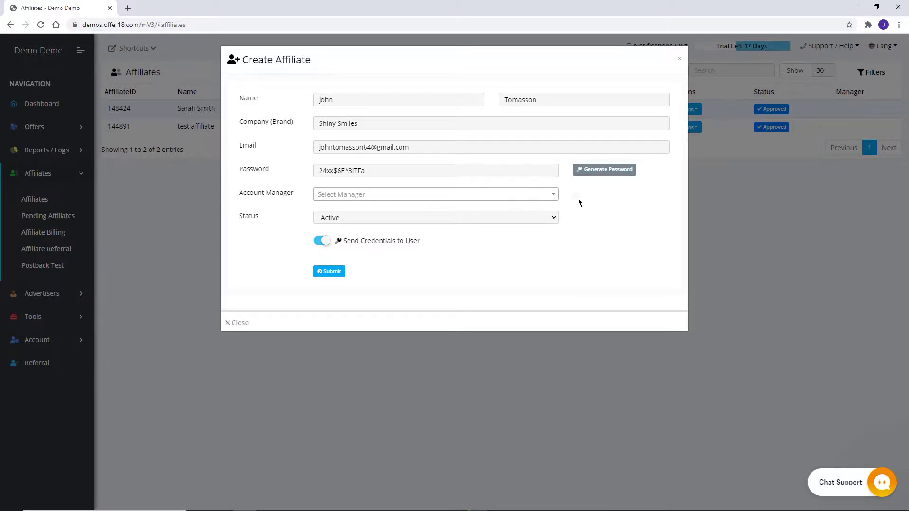
{"action": "left_click", "coordinate": [551, 219]}
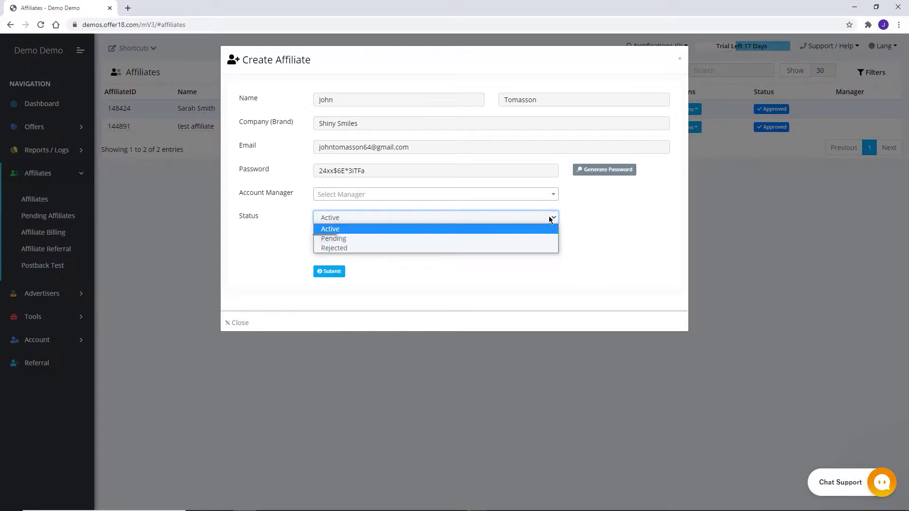
{"action": "left_click", "coordinate": [577, 216]}
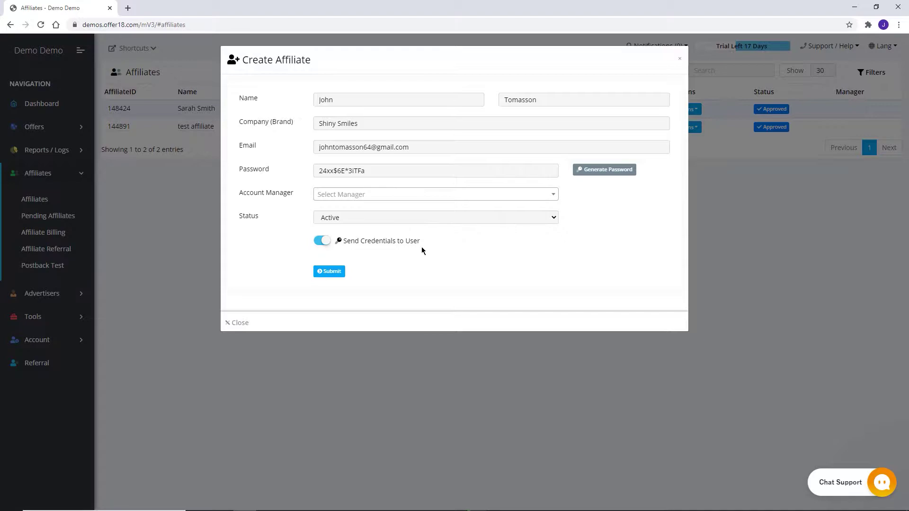
{"action": "left_click", "coordinate": [324, 272]}
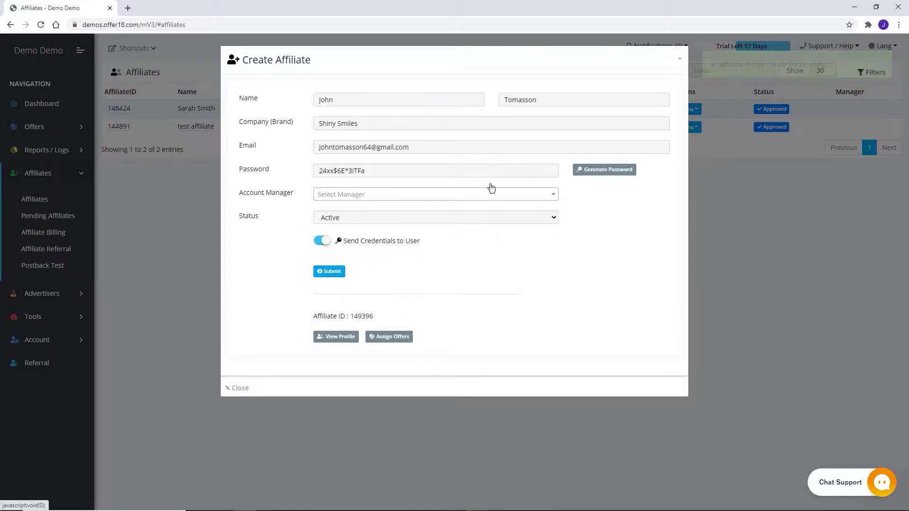
Close the affiliate form and open Create Offer from the sidebar's Offers section.
{"action": "left_click", "coordinate": [676, 60]}
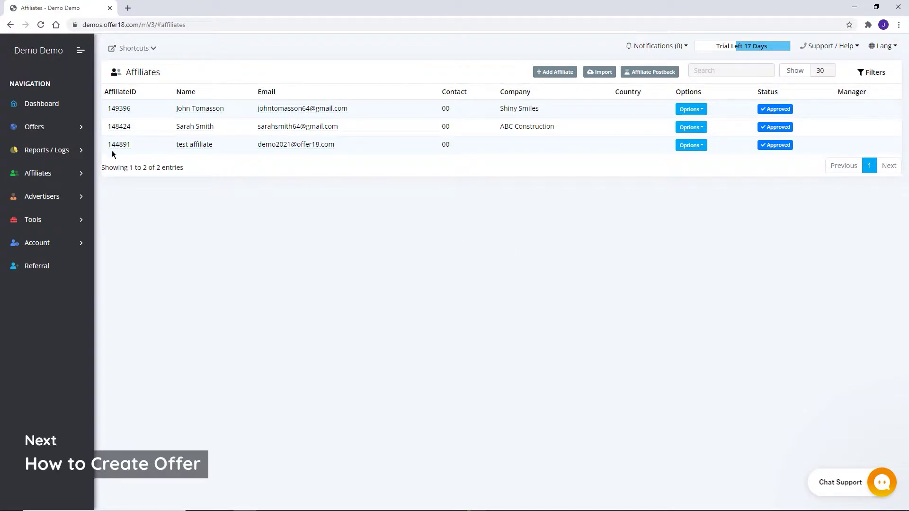
{"action": "left_click", "coordinate": [69, 128]}
{"action": "left_click", "coordinate": [52, 151]}
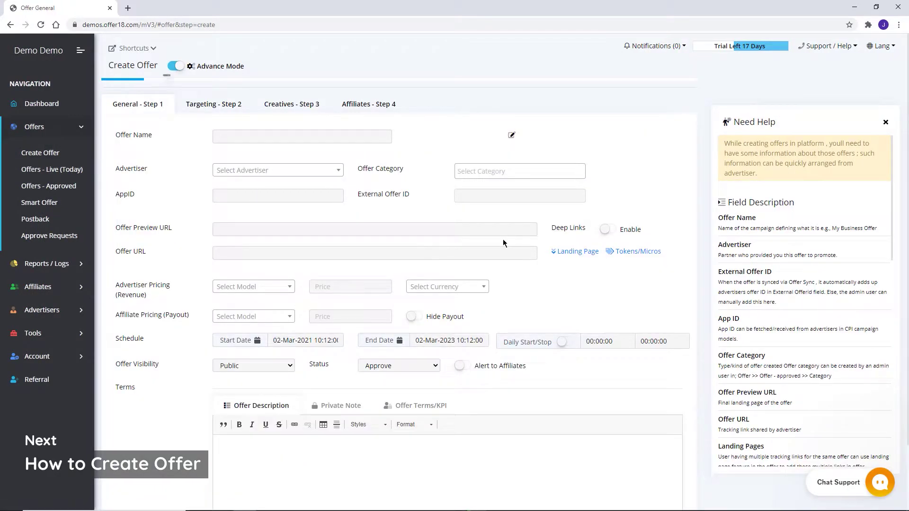
Name the offer 'First Offer' and assign the newly created advertiser.
{"action": "left_click", "coordinate": [176, 66]}
{"action": "left_click", "coordinate": [178, 68]}
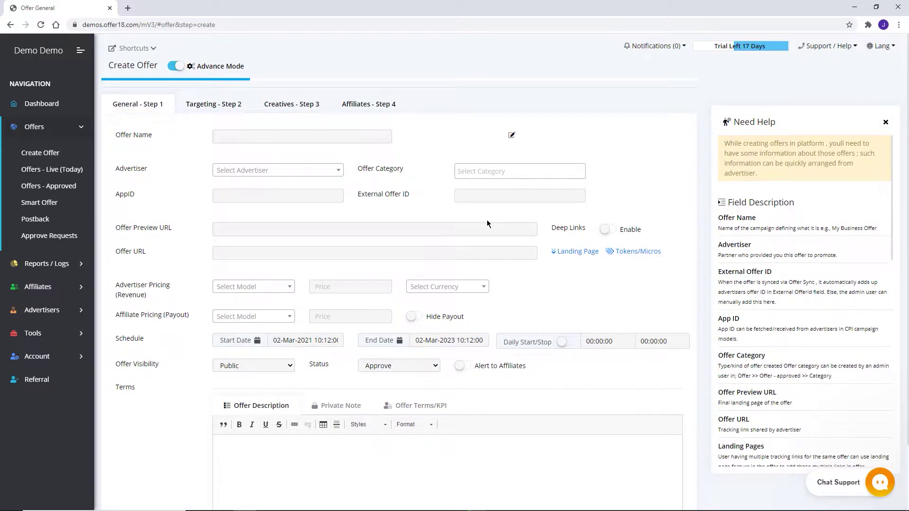
{"action": "left_click", "coordinate": [249, 138]}
{"action": "type", "text": "First Offer"}
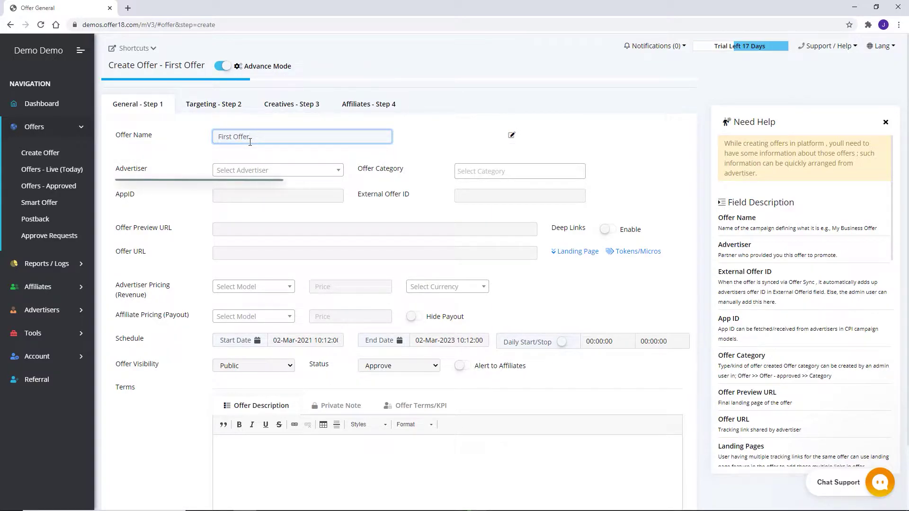
{"action": "left_click", "coordinate": [285, 170]}
{"action": "left_click", "coordinate": [290, 256]}
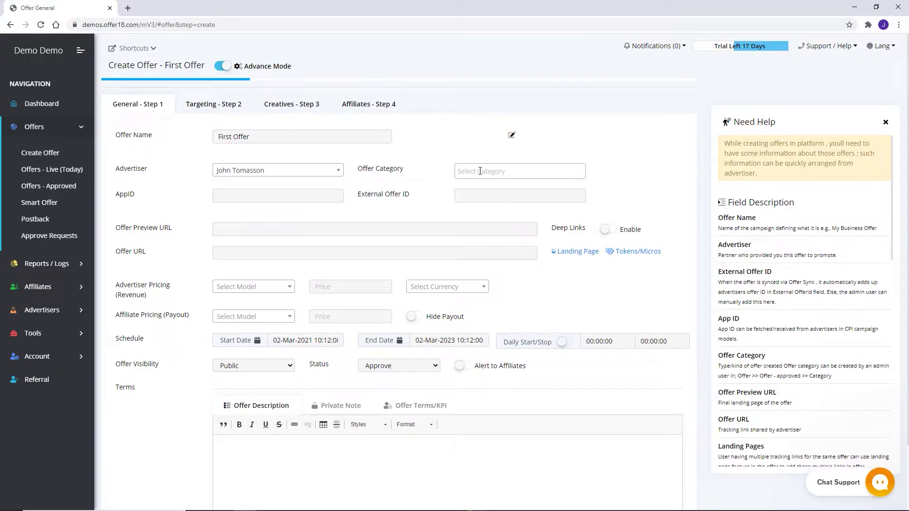
{"action": "left_click", "coordinate": [423, 155]}
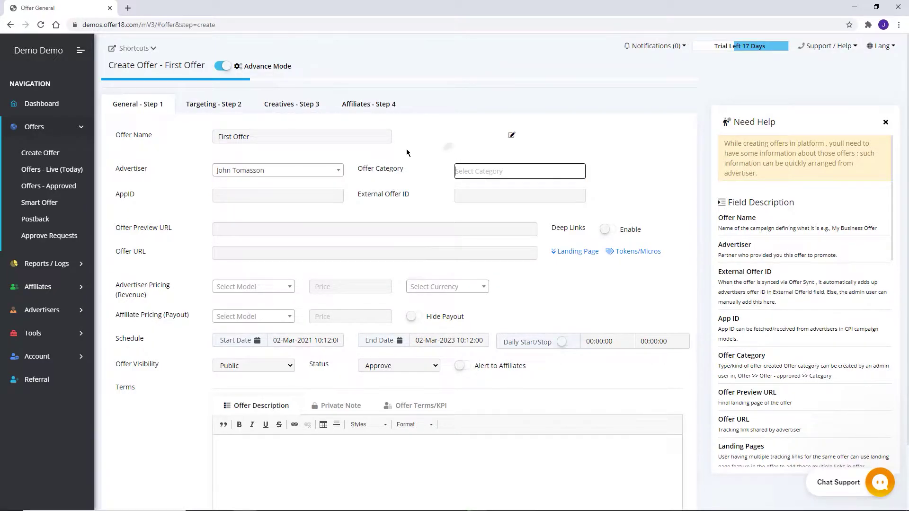
{"action": "left_click", "coordinate": [142, 49]}
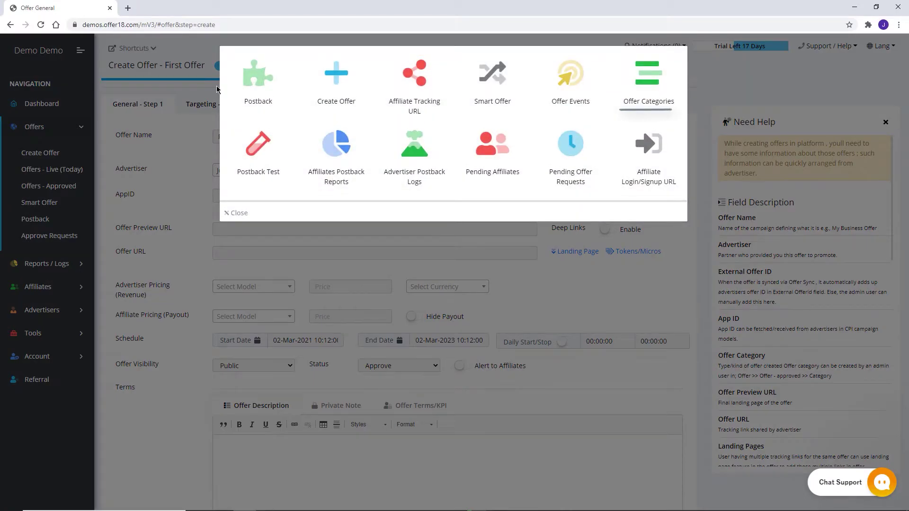
{"action": "left_click", "coordinate": [367, 233]}
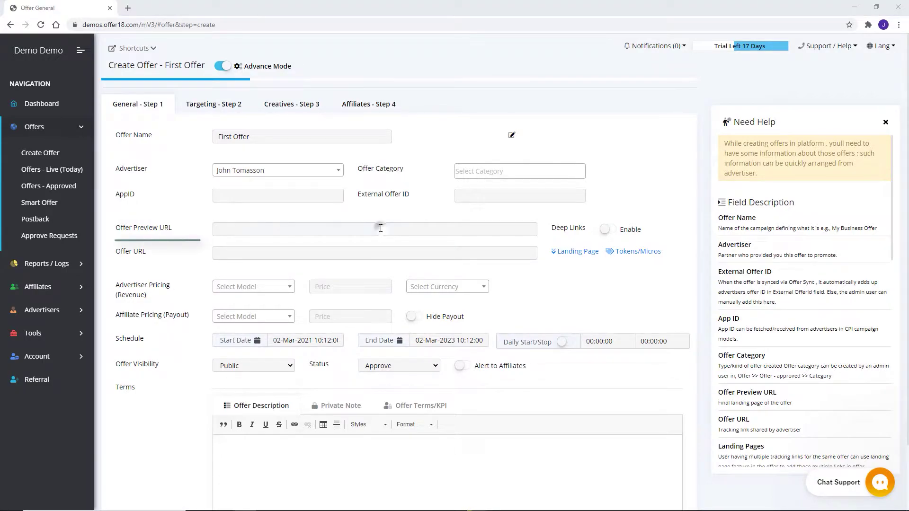
{"action": "left_click", "coordinate": [380, 228]}
{"action": "type", "text": "https://www.offer"}
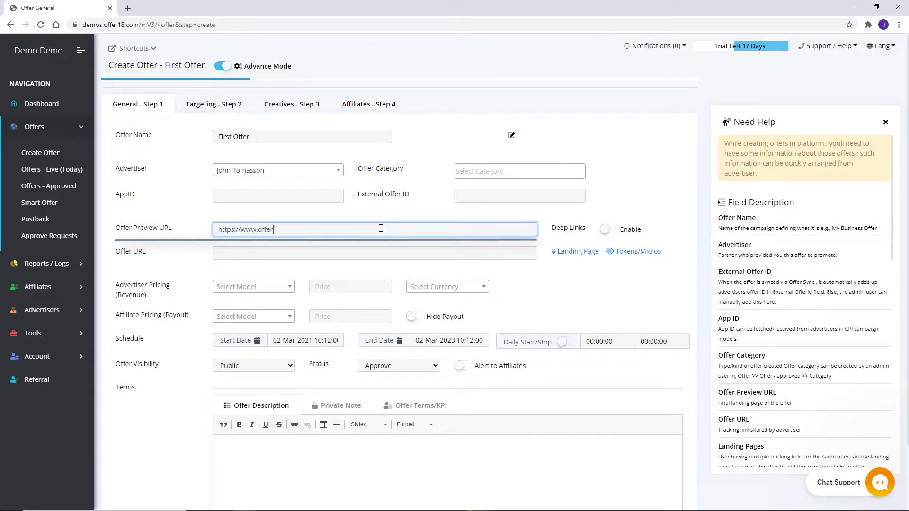
{"action": "type", "text": "18.com/"}
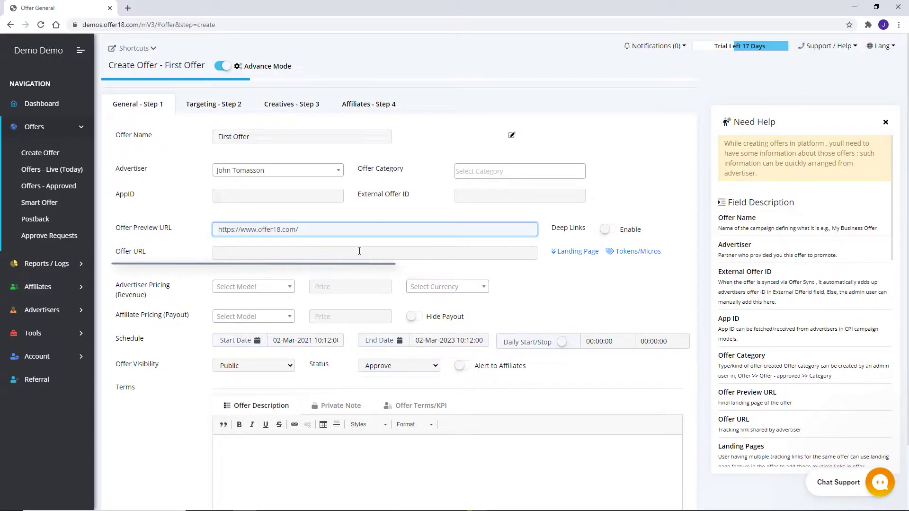
{"action": "left_click", "coordinate": [358, 252]}
{"action": "type", "text": "https://www.example.com/?click_id={tid}"}
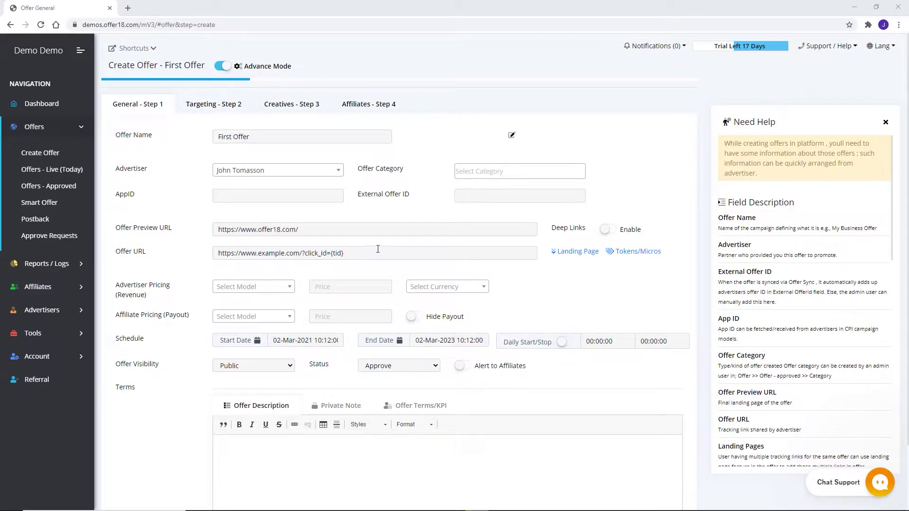
{"action": "left_click", "coordinate": [604, 231]}
Make the first landing page a Pre Landing page.
{"action": "left_click", "coordinate": [622, 255]}
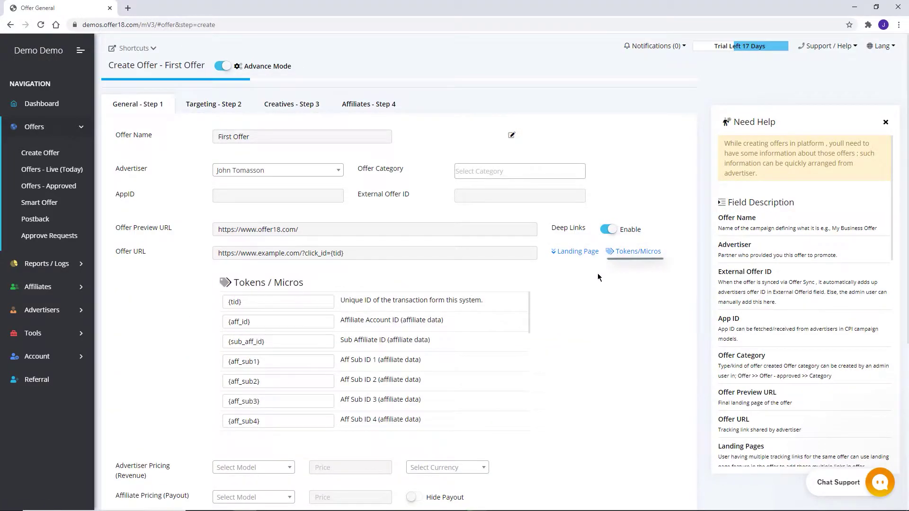
{"action": "left_click", "coordinate": [577, 253]}
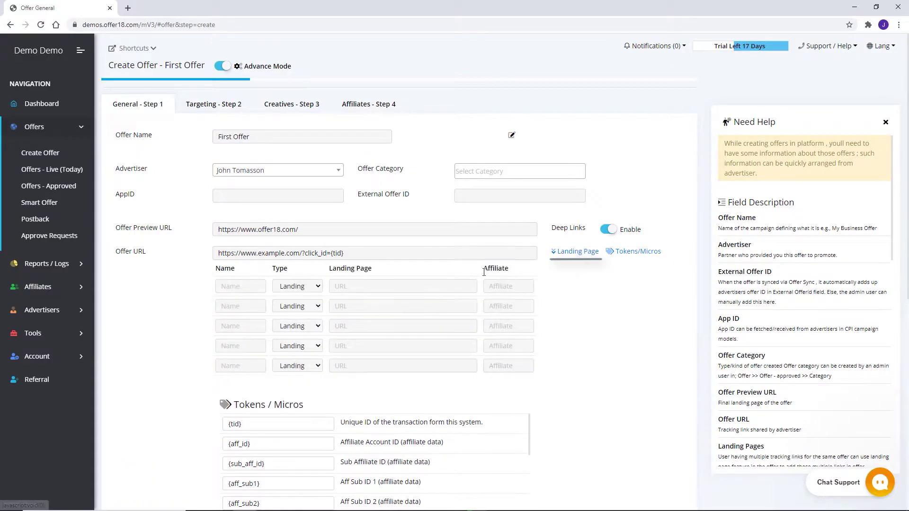
{"action": "left_click", "coordinate": [297, 286]}
{"action": "left_click", "coordinate": [296, 302]}
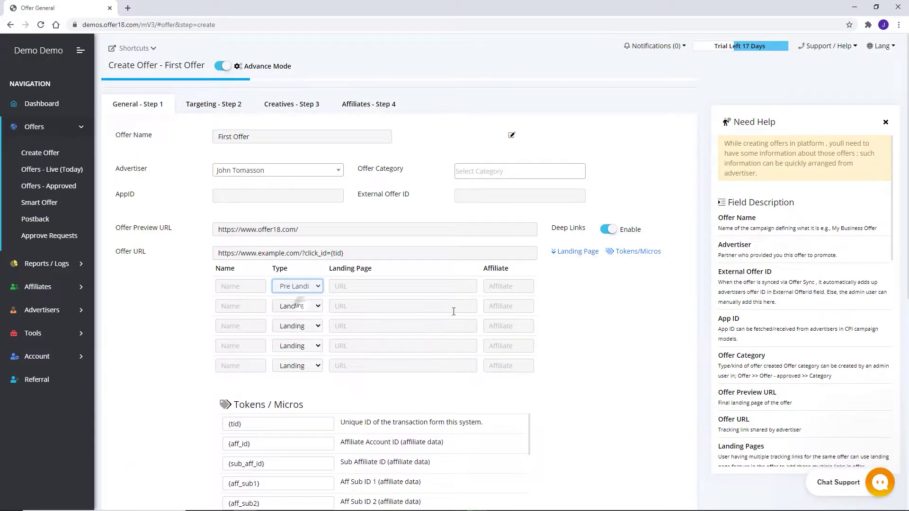
{"action": "scroll", "coordinate": [563, 317], "scroll_direction": "down", "scroll_amount": 6}
{"action": "scroll", "coordinate": [563, 323], "scroll_direction": "down", "scroll_amount": 2}
Set revenue and payout models to CPA with prices 10 and 8.
{"action": "left_click", "coordinate": [254, 212]}
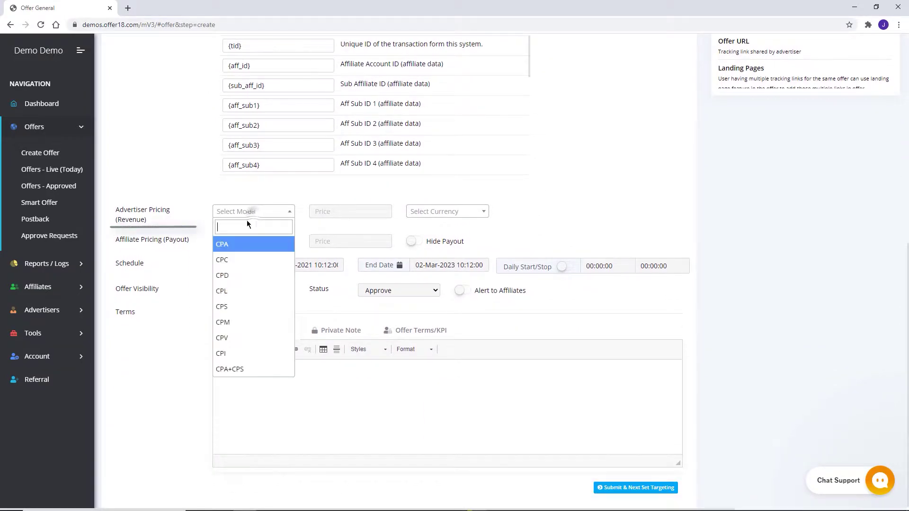
{"action": "left_click", "coordinate": [233, 244]}
{"action": "left_click", "coordinate": [239, 242]}
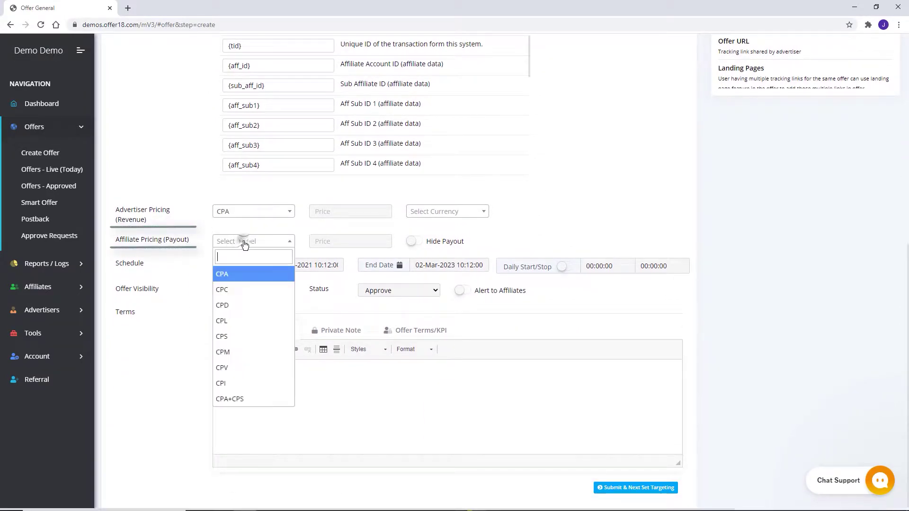
{"action": "left_click", "coordinate": [242, 277]}
{"action": "left_click", "coordinate": [331, 211]}
{"action": "type", "text": "10"}
{"action": "left_click", "coordinate": [332, 239]}
{"action": "type", "text": "8"}
Set the currency to AED and hide the payout from affiliates.
{"action": "left_click", "coordinate": [445, 212]}
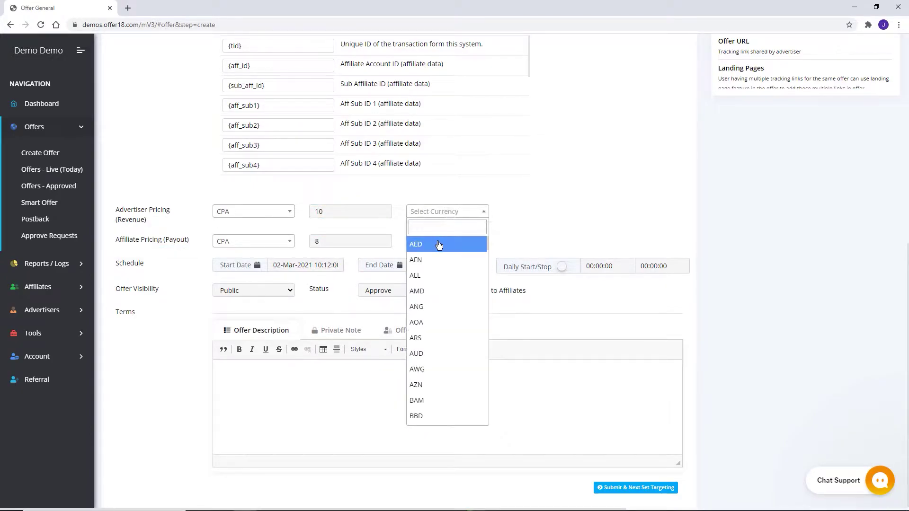
{"action": "left_click", "coordinate": [439, 245]}
{"action": "left_click", "coordinate": [415, 245]}
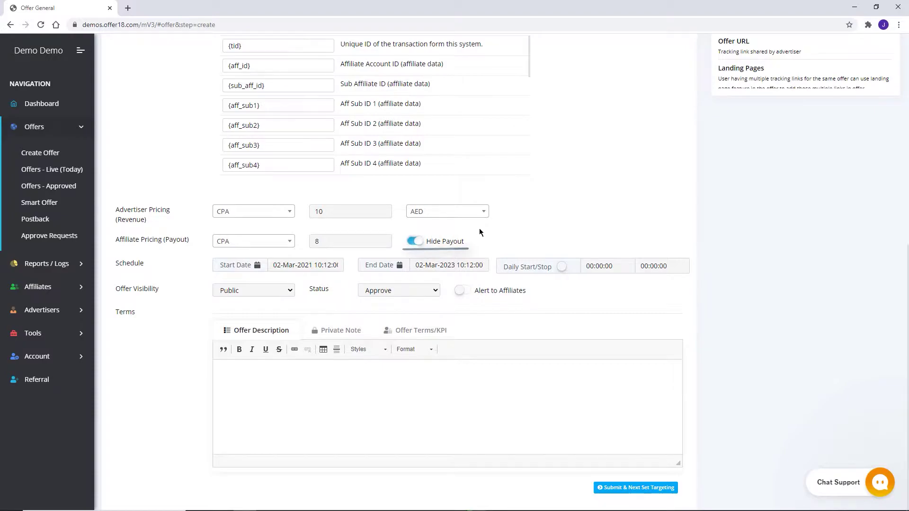
{"action": "left_click", "coordinate": [294, 265]}
Keep the 02-Mar-2021 to 02-Mar-2023 schedule with daily start/stop off, and view visibility options.
{"action": "left_click", "coordinate": [479, 264]}
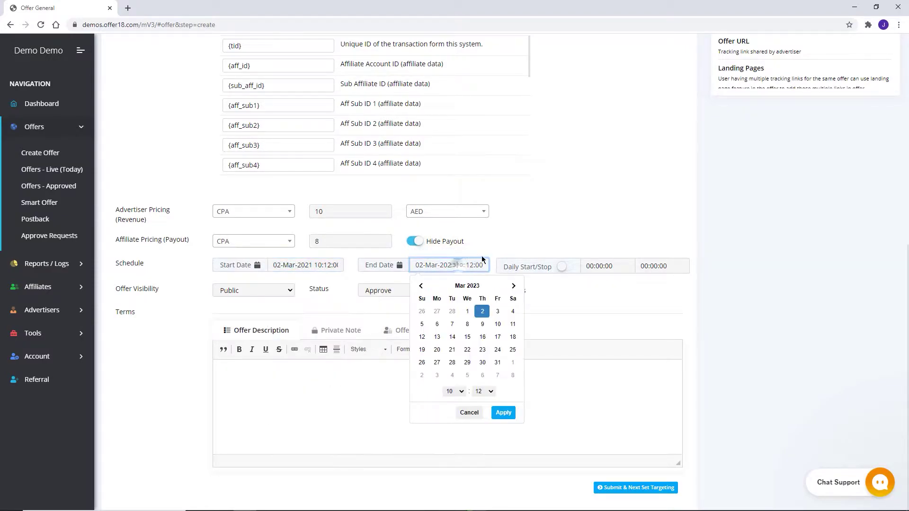
{"action": "left_click", "coordinate": [499, 254]}
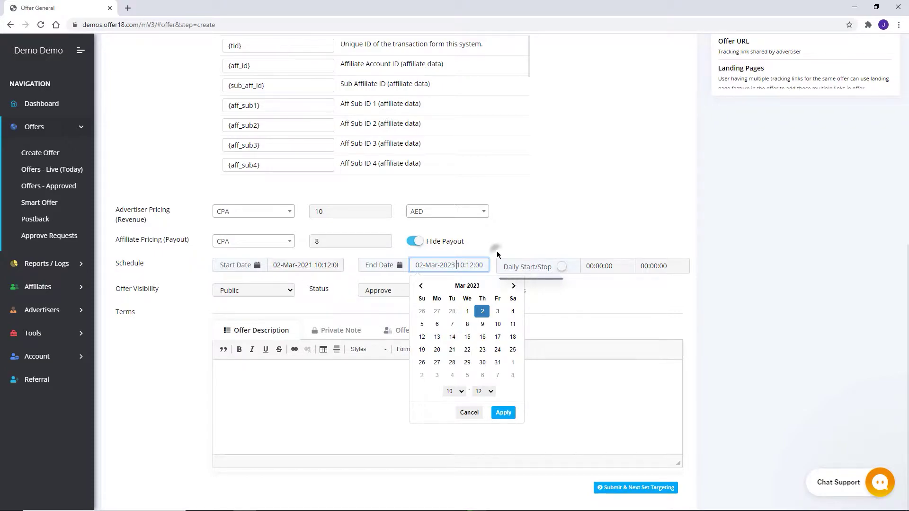
{"action": "left_click", "coordinate": [565, 268]}
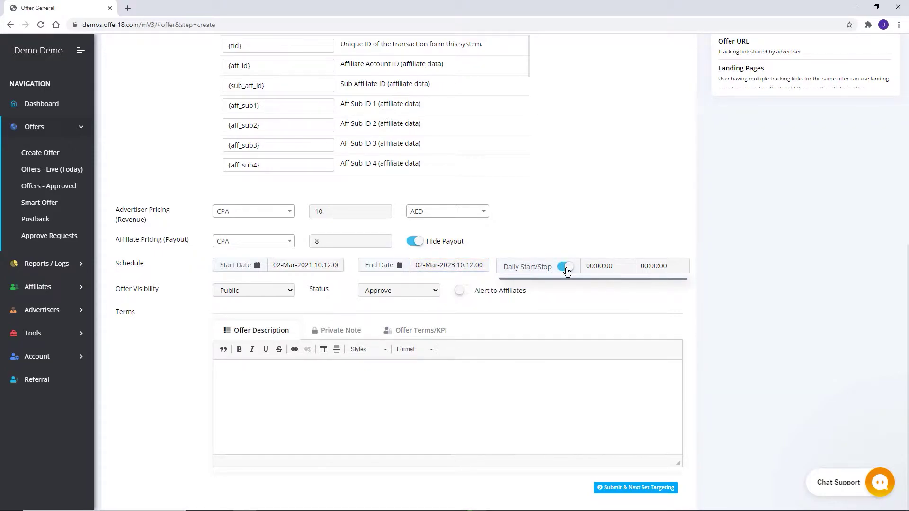
{"action": "left_click", "coordinate": [565, 268]}
{"action": "left_click", "coordinate": [290, 292]}
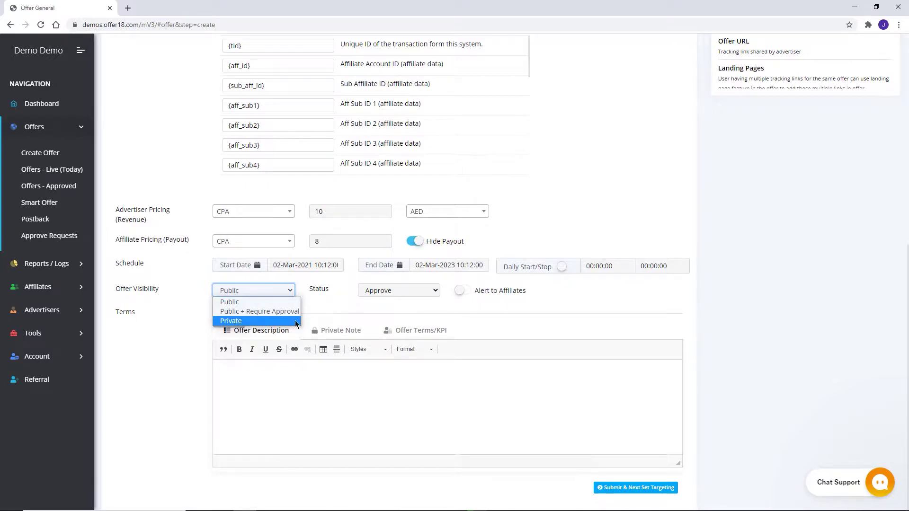
Keep visibility Public and status Approve, enable Alert to Affiliates, and submit to targeting.
{"action": "left_click", "coordinate": [314, 308]}
{"action": "left_click", "coordinate": [419, 291]}
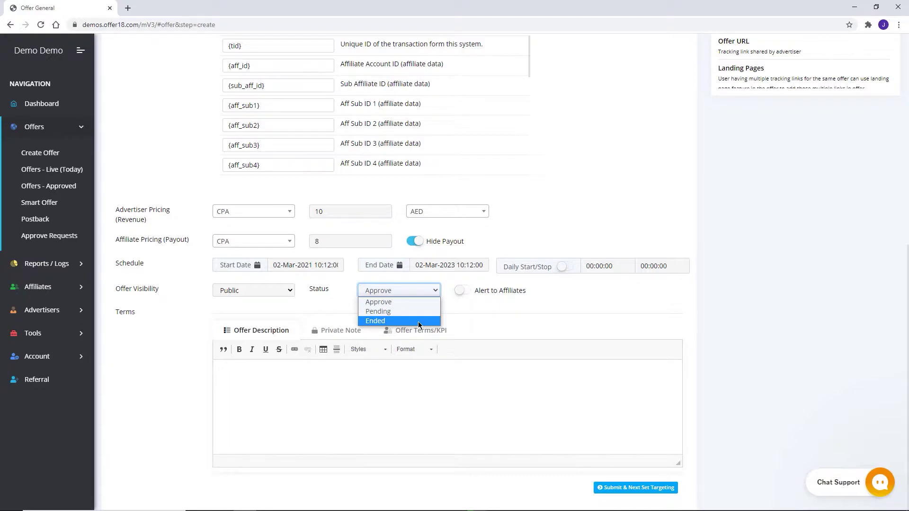
{"action": "left_click", "coordinate": [456, 317]}
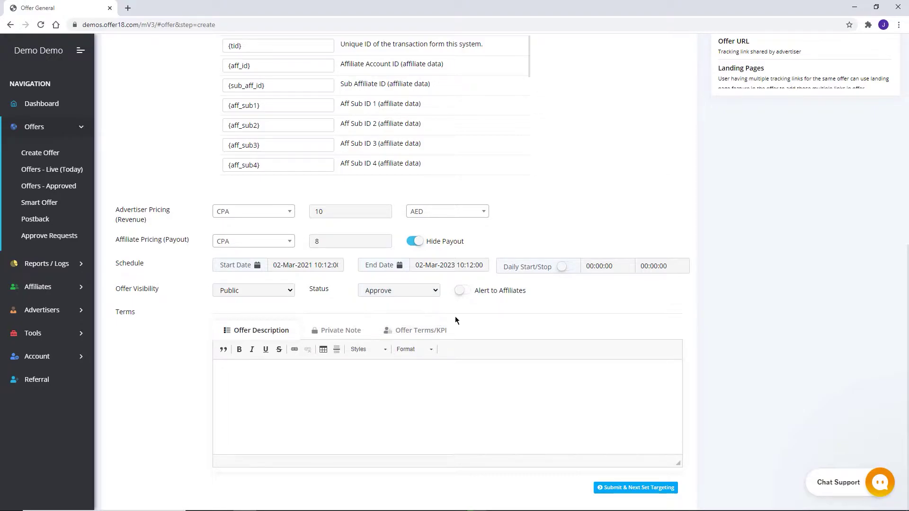
{"action": "left_click", "coordinate": [467, 291]}
{"action": "left_click", "coordinate": [334, 332]}
{"action": "left_click", "coordinate": [403, 331]}
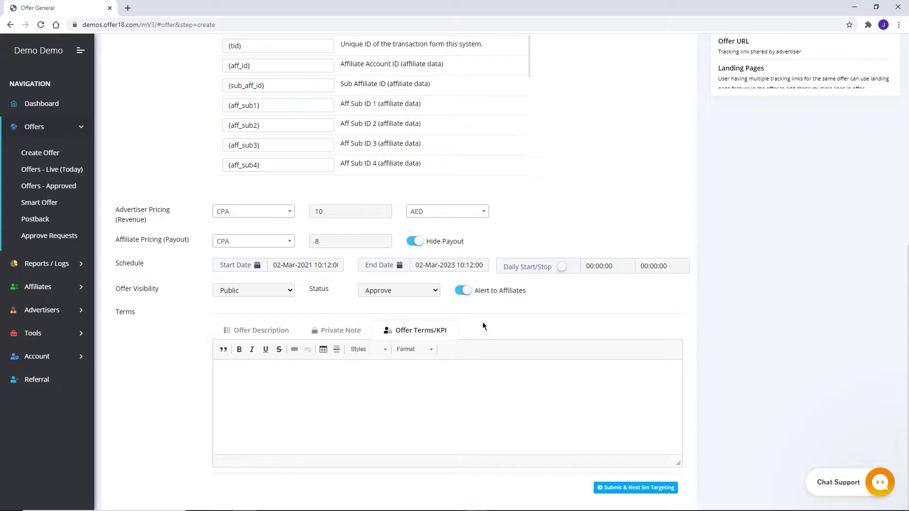
{"action": "left_click", "coordinate": [615, 488]}
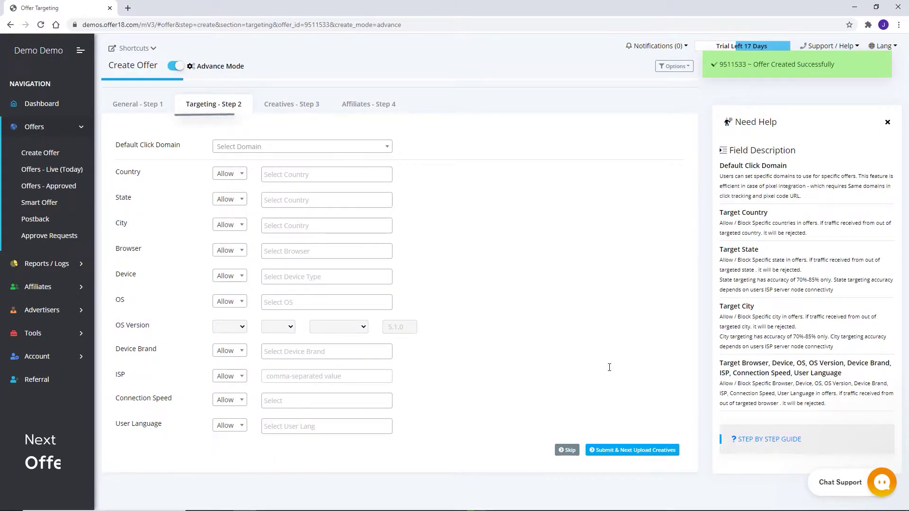
Set the default click domain to demo0.o18.click, leaving country targeting unchanged.
{"action": "left_click", "coordinate": [378, 148]}
{"action": "left_click", "coordinate": [317, 182]}
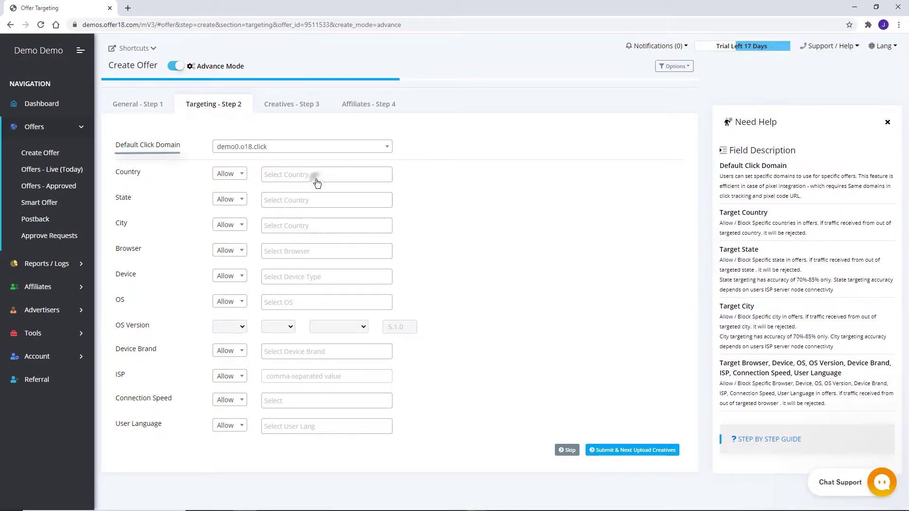
{"action": "left_click", "coordinate": [238, 174]}
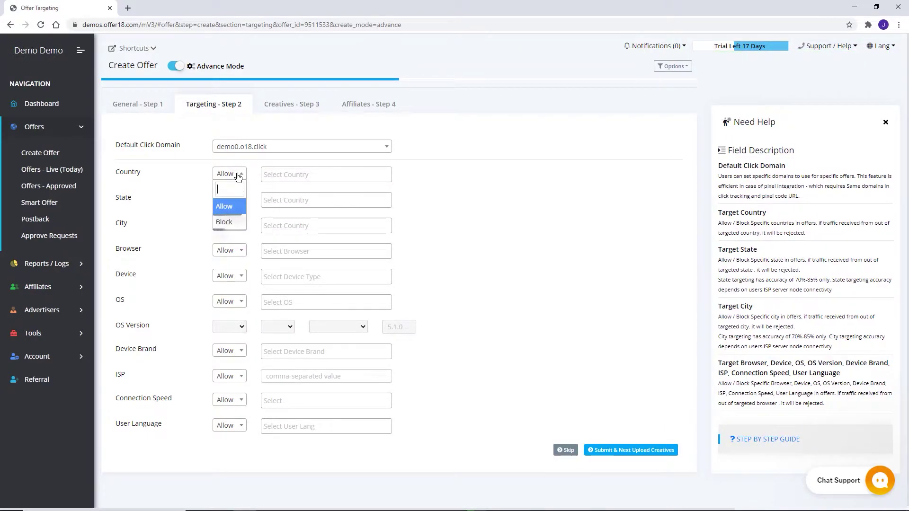
{"action": "left_click", "coordinate": [292, 172]}
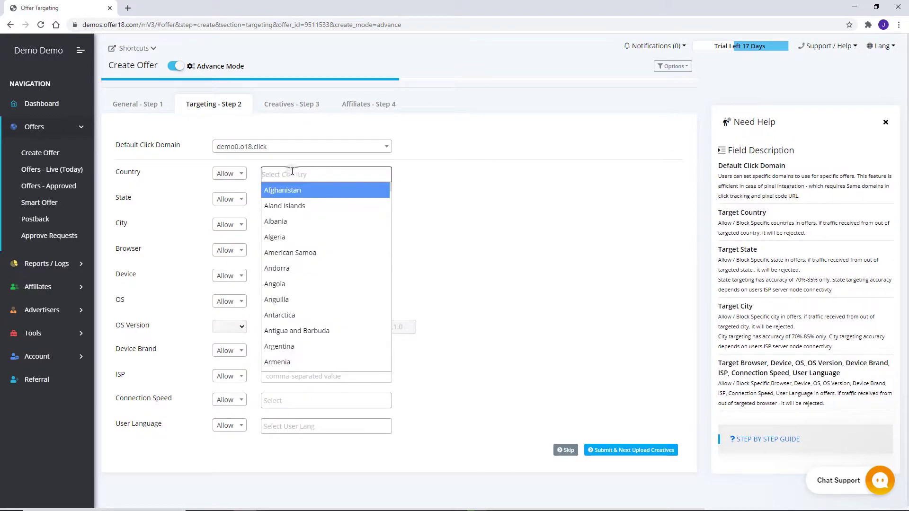
{"action": "left_click", "coordinate": [461, 181]}
On the Creatives step, keep file type Image, choose Offer Logo upload, and continue to affiliates.
{"action": "left_click", "coordinate": [279, 101]}
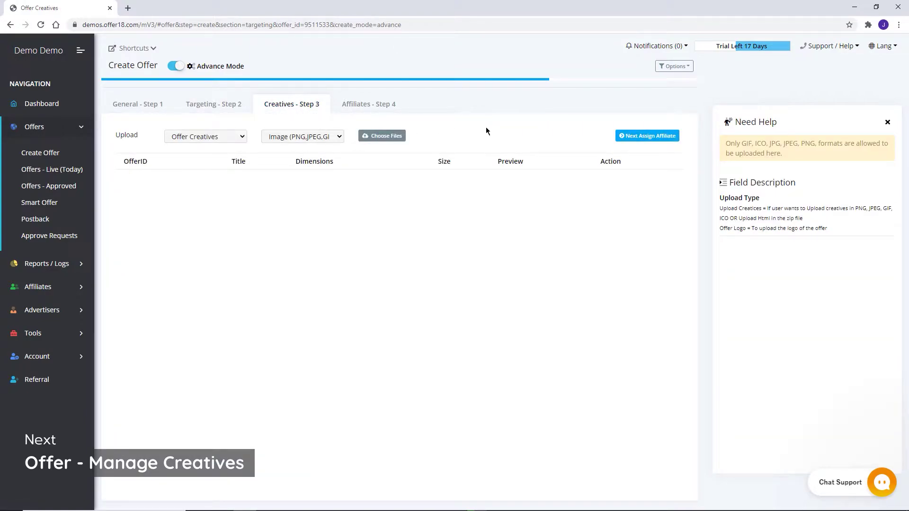
{"action": "left_click", "coordinate": [334, 138]}
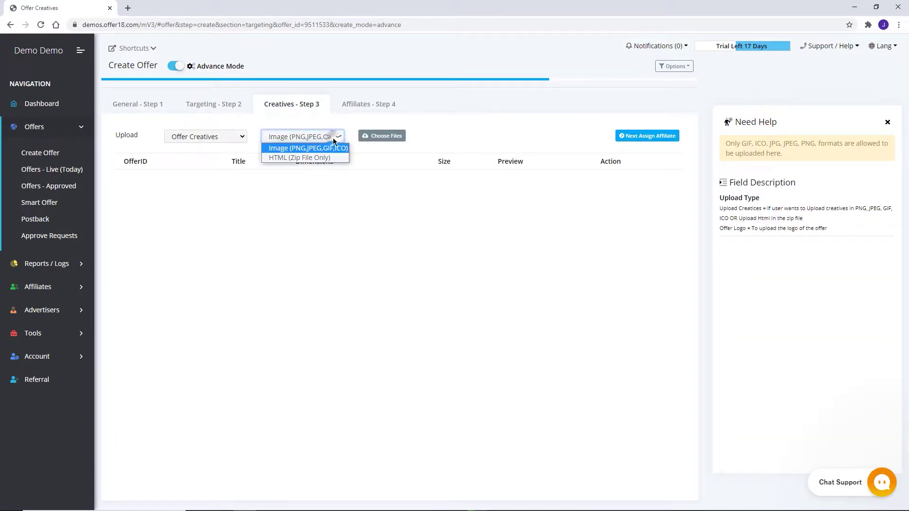
{"action": "left_click", "coordinate": [363, 145]}
{"action": "left_click", "coordinate": [236, 138]}
{"action": "left_click", "coordinate": [228, 157]}
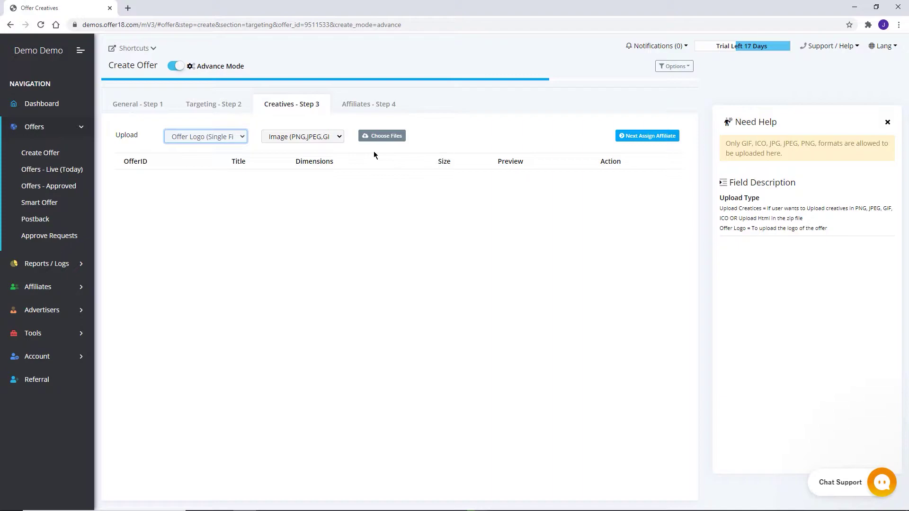
{"action": "left_click", "coordinate": [648, 136]}
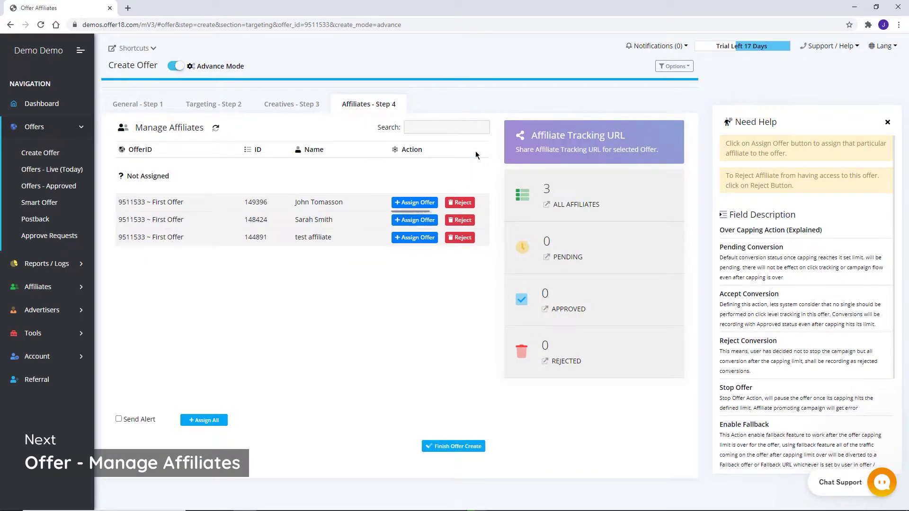
Assign the offer to the Shiny Smiles affiliate and add Aff Click ID and Sub Affiliate ID to its tracking link.
{"action": "left_click", "coordinate": [409, 203]}
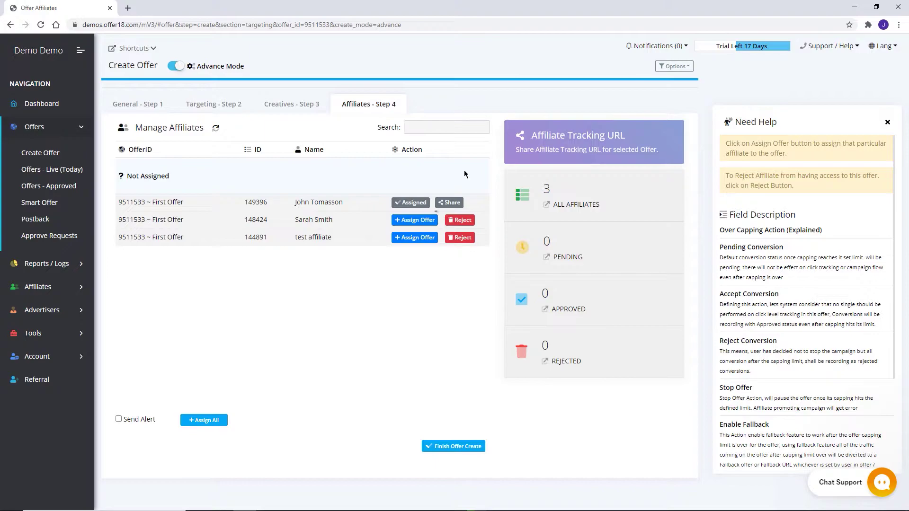
{"action": "left_click", "coordinate": [454, 203]}
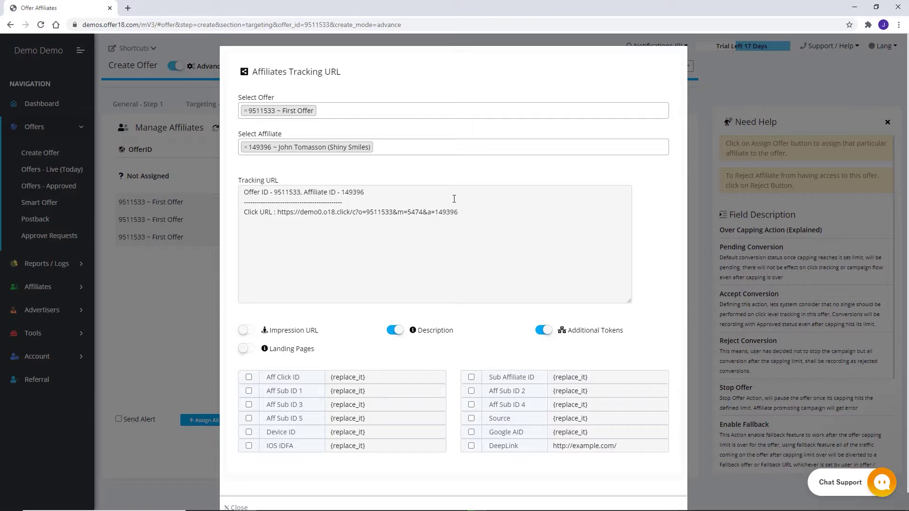
{"action": "left_click", "coordinate": [248, 377]}
{"action": "left_click", "coordinate": [471, 378]}
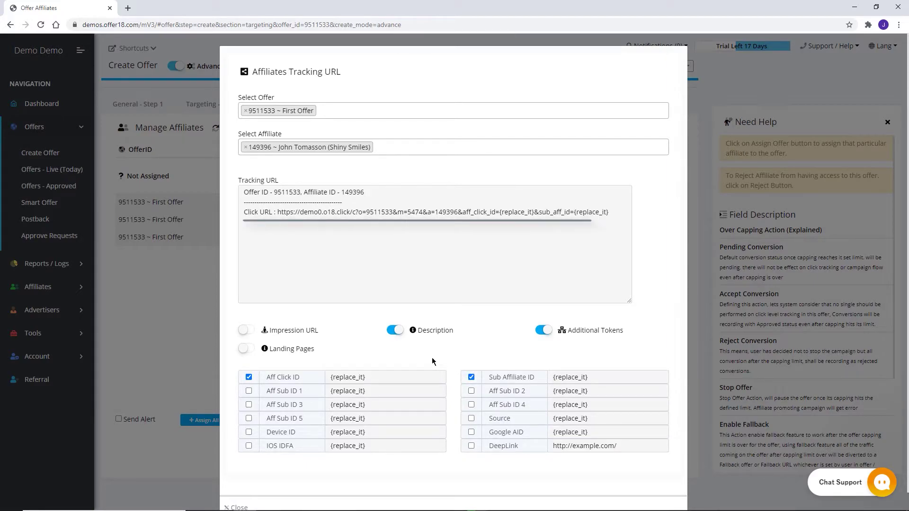
Include the Impression URL in the tracking link and finish creating the offer.
{"action": "left_click", "coordinate": [245, 330]}
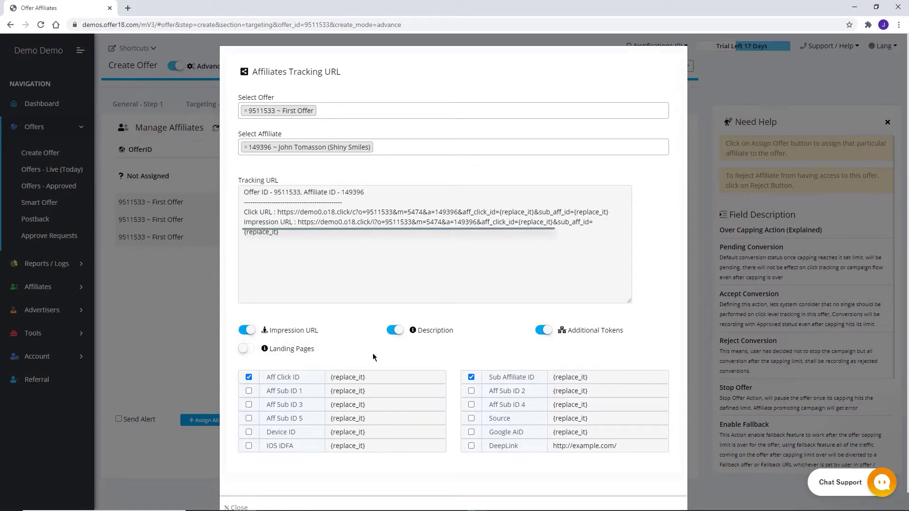
{"action": "scroll", "coordinate": [656, 265], "scroll_direction": "down", "scroll_amount": 1}
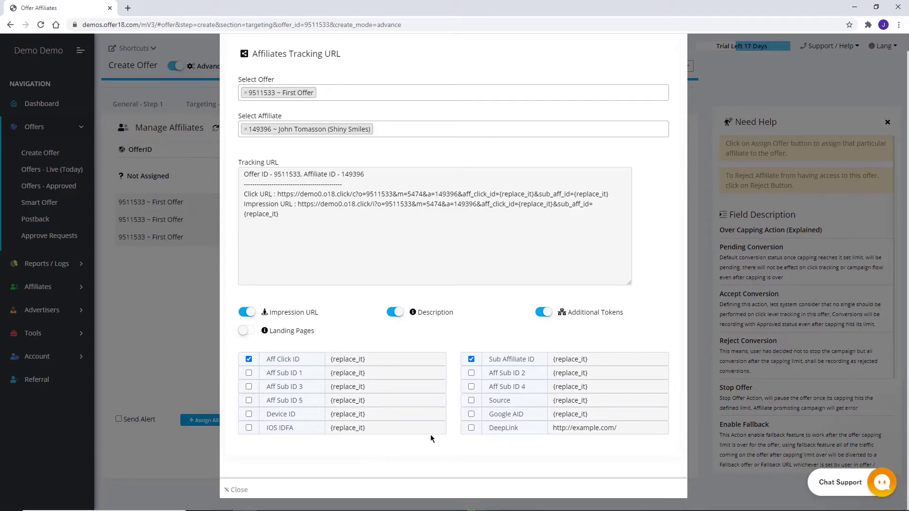
{"action": "left_click", "coordinate": [240, 489]}
{"action": "left_click", "coordinate": [451, 442]}
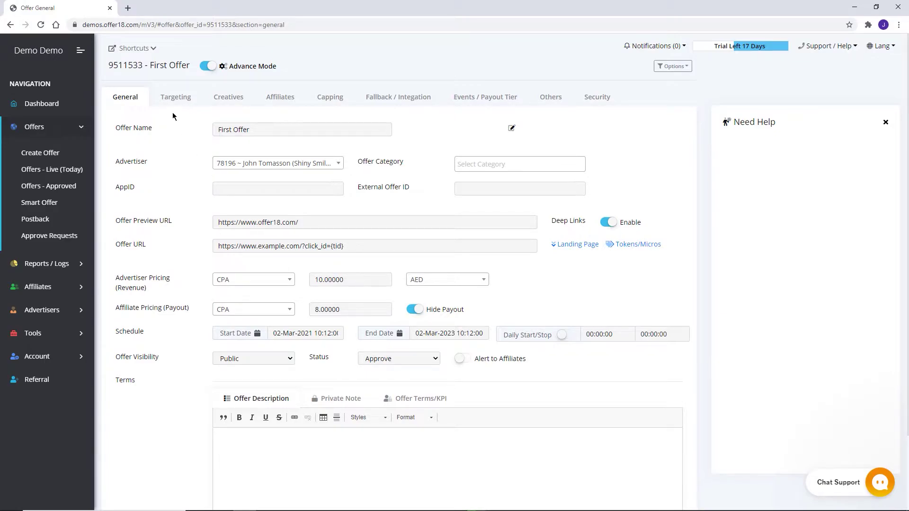
Review Targeting, Creatives and Affiliates, then set the capping timezone to (GMT -6:00) Central Time.
{"action": "left_click", "coordinate": [174, 98]}
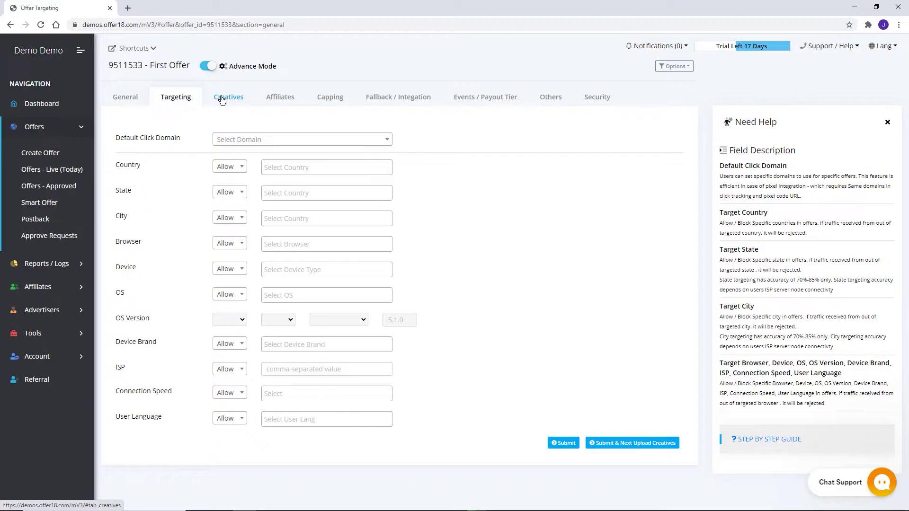
{"action": "left_click", "coordinate": [223, 97]}
{"action": "left_click", "coordinate": [283, 96]}
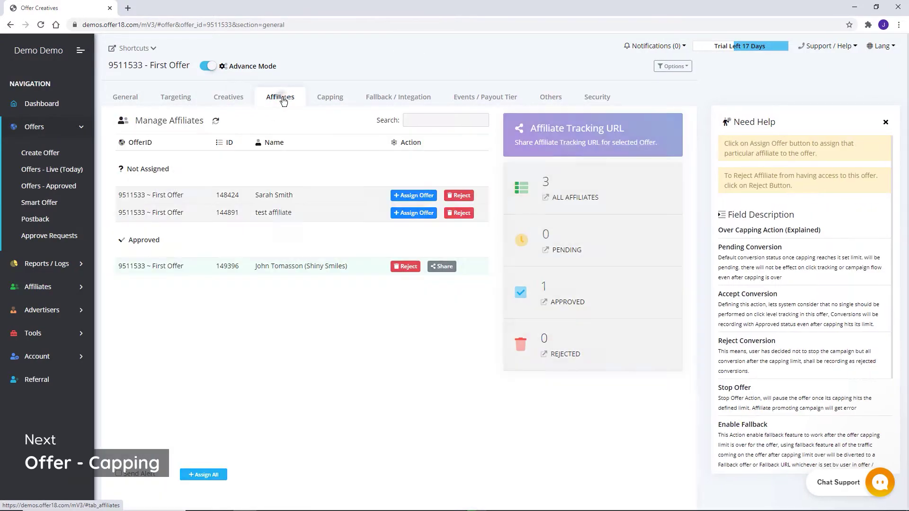
{"action": "left_click", "coordinate": [339, 96]}
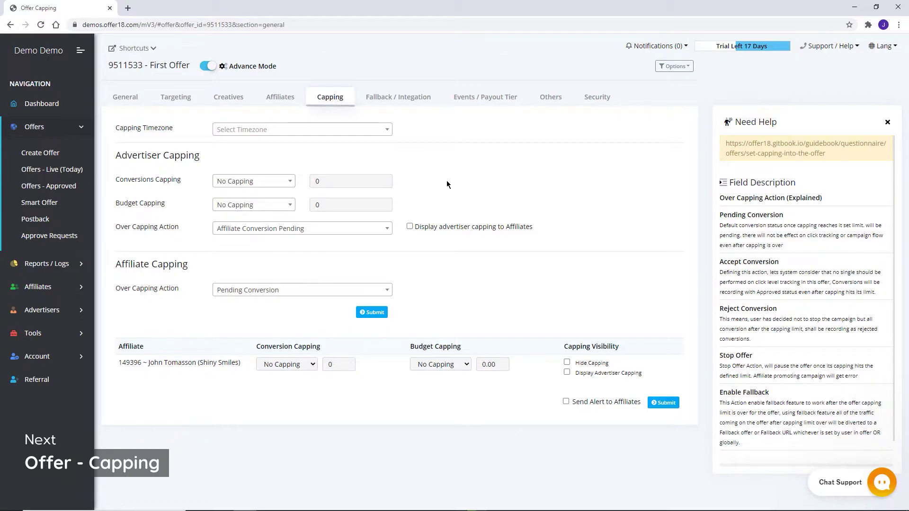
{"action": "left_click", "coordinate": [302, 129]}
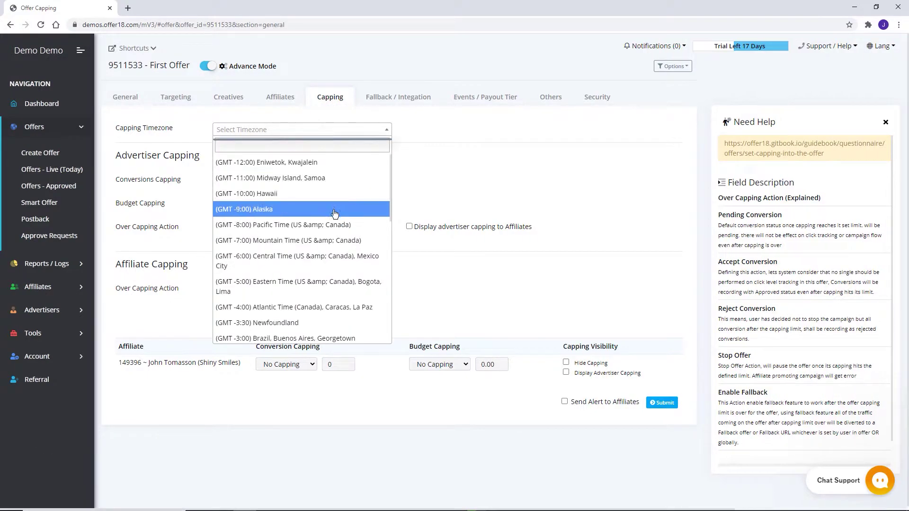
{"action": "left_click", "coordinate": [308, 260]}
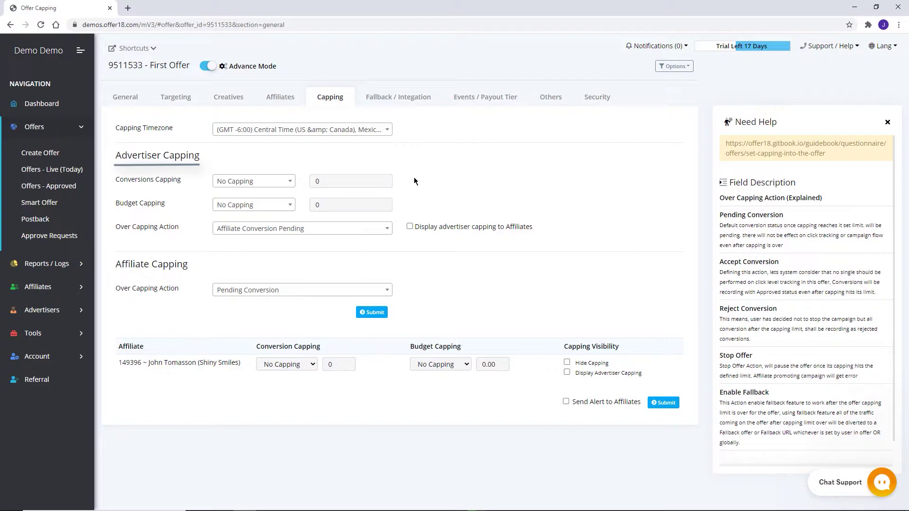
Keep No Capping for conversions and budget, with Affiliate Conversion Pending as the over-capping action.
{"action": "left_click", "coordinate": [289, 183]}
{"action": "left_click", "coordinate": [293, 159]}
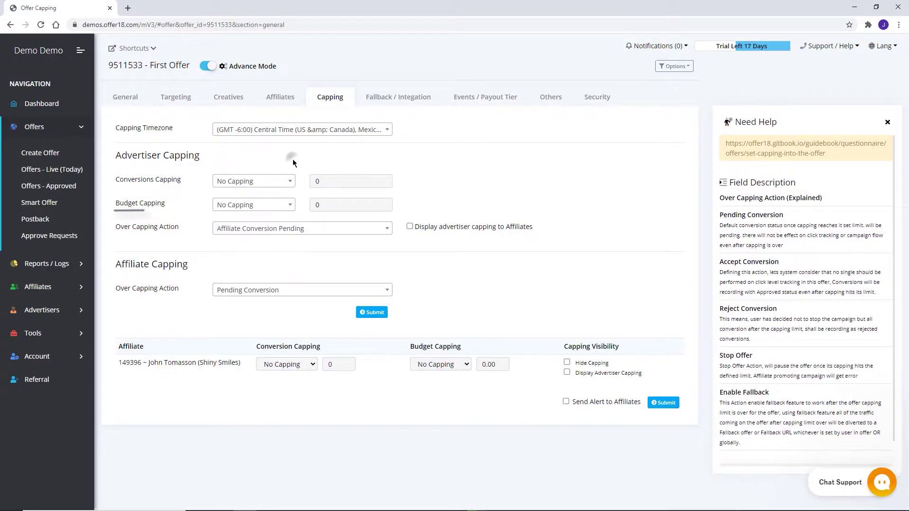
{"action": "left_click", "coordinate": [288, 204]}
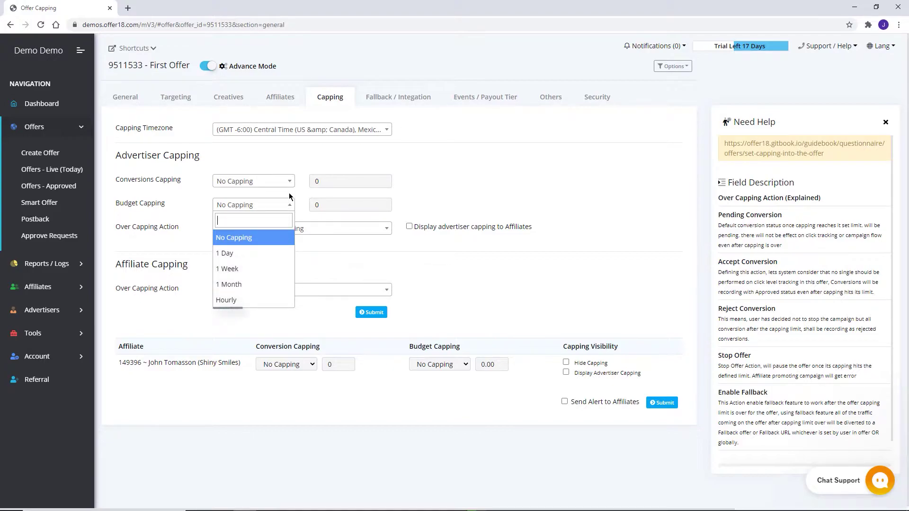
{"action": "left_click", "coordinate": [289, 196]}
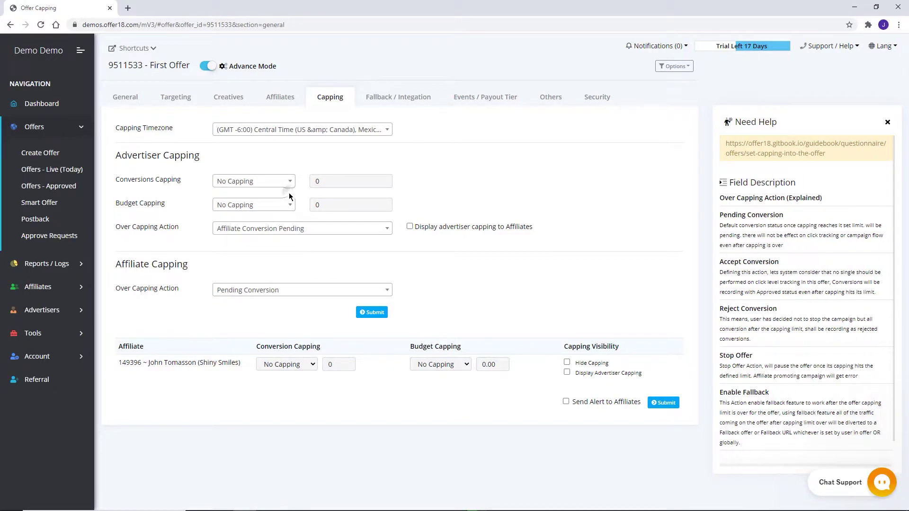
{"action": "left_click", "coordinate": [352, 230]}
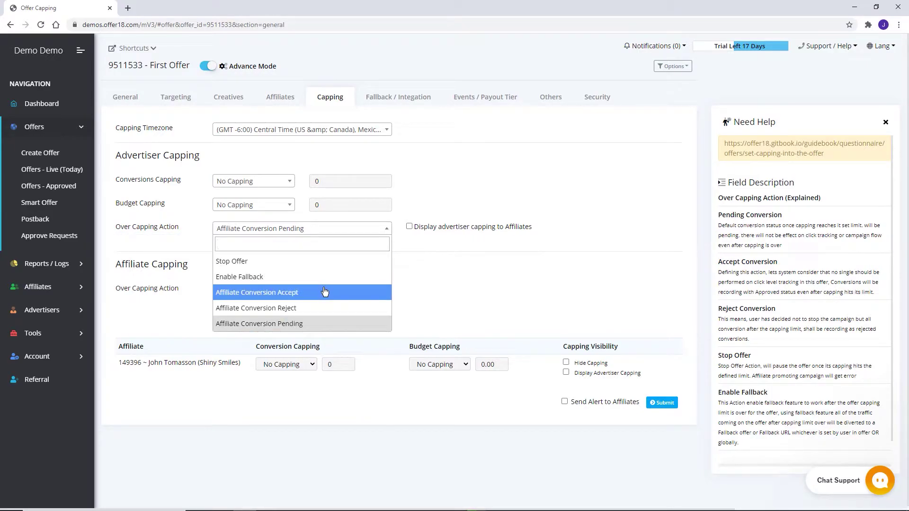
{"action": "left_click", "coordinate": [316, 324]}
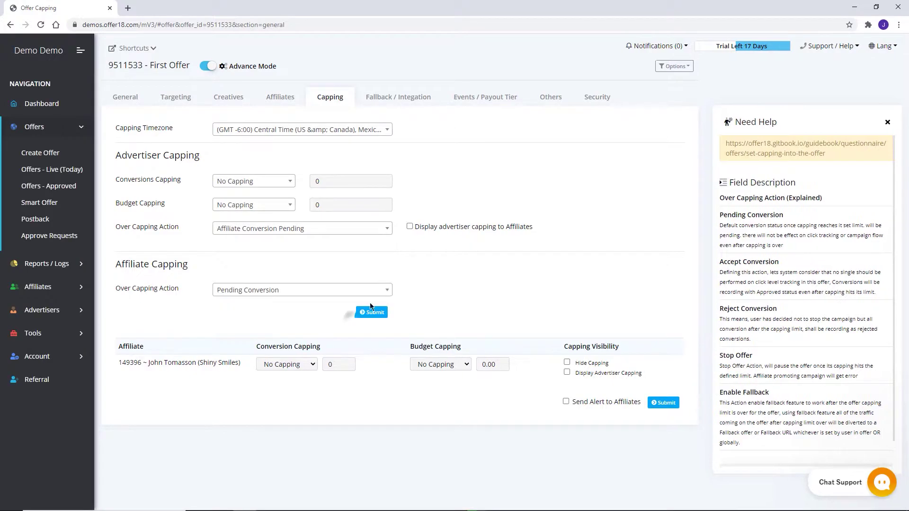
Display advertiser capping to affiliates, keeping Pending Conversion for affiliate over-capping.
{"action": "left_click", "coordinate": [410, 227]}
{"action": "left_click", "coordinate": [307, 365]}
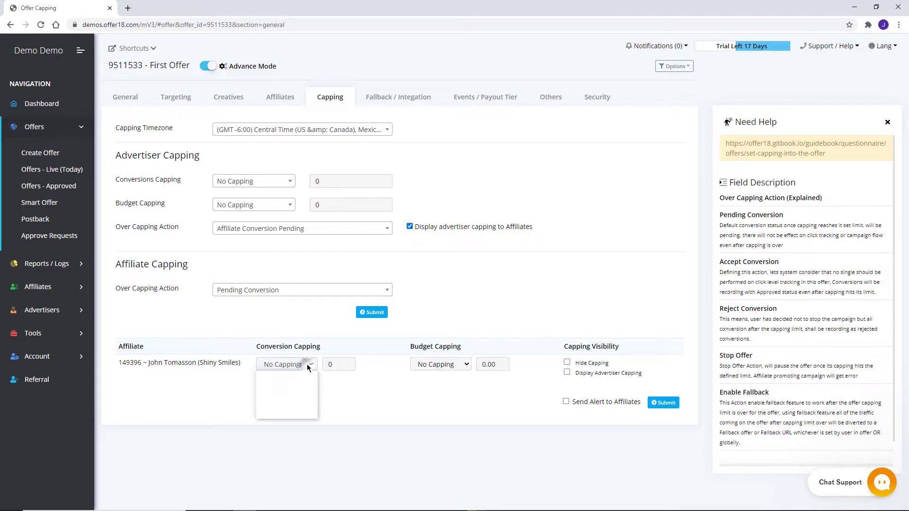
{"action": "left_click", "coordinate": [410, 364]}
{"action": "left_click", "coordinate": [308, 294]}
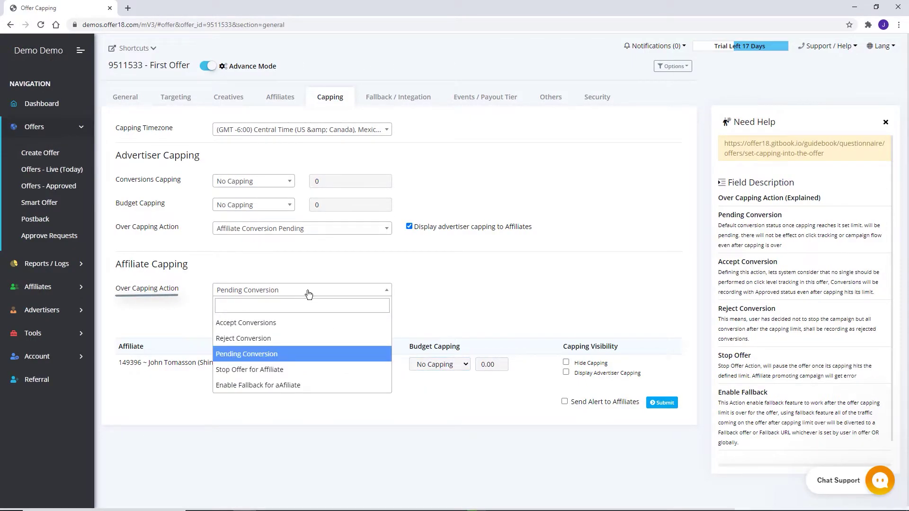
{"action": "left_click", "coordinate": [402, 287]}
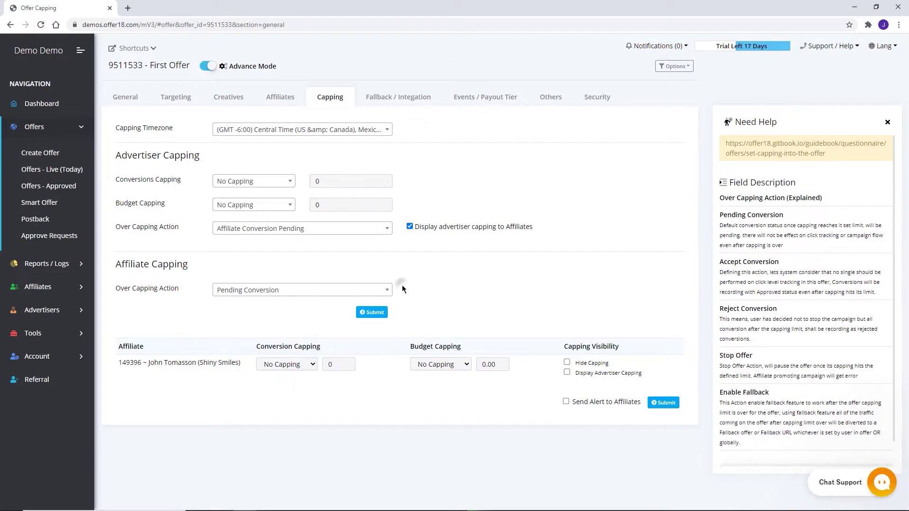
Tick Hide Capping, Display Advertiser Capping and Send Alert for affiliates.
{"action": "left_click", "coordinate": [567, 363]}
{"action": "left_click", "coordinate": [567, 372]}
{"action": "left_click", "coordinate": [566, 402]}
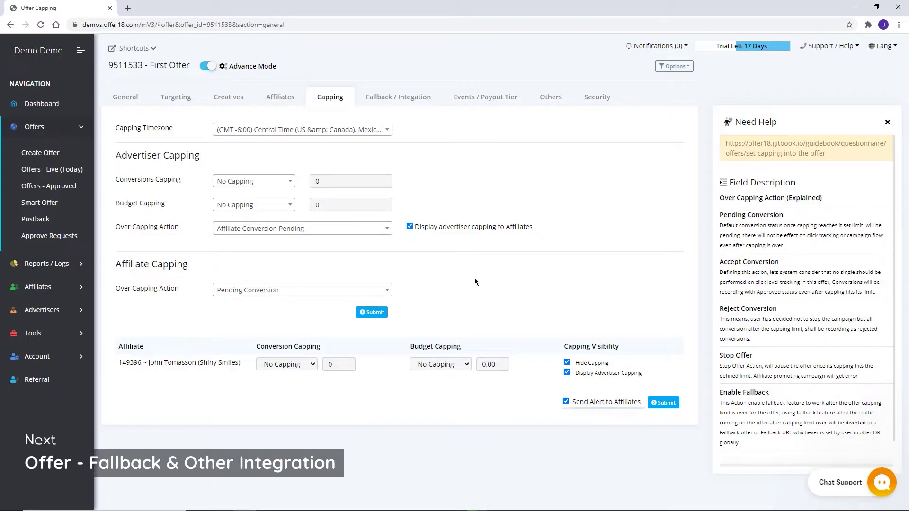
{"action": "left_click", "coordinate": [404, 97]}
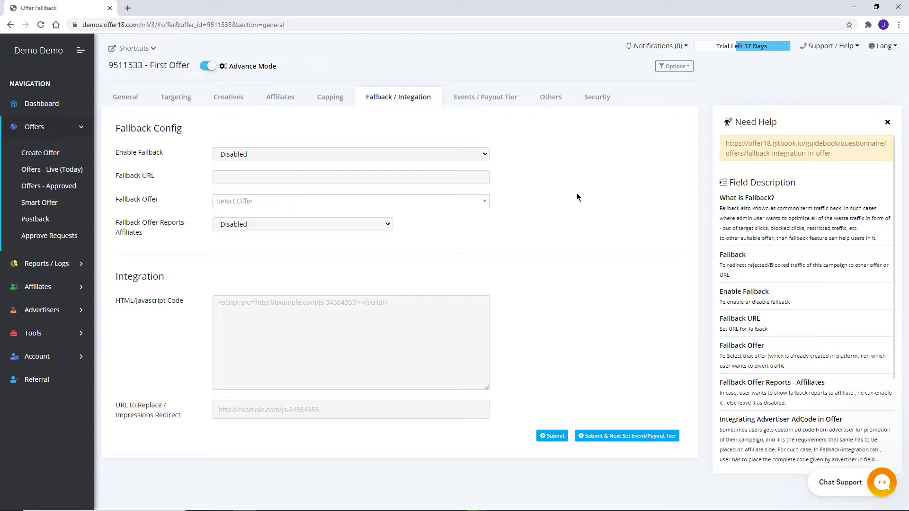
Set Enable Fallback to Enable with 9511533 ~ First Offer as fallback, affiliate fallback reports Disabled.
{"action": "left_click", "coordinate": [476, 159]}
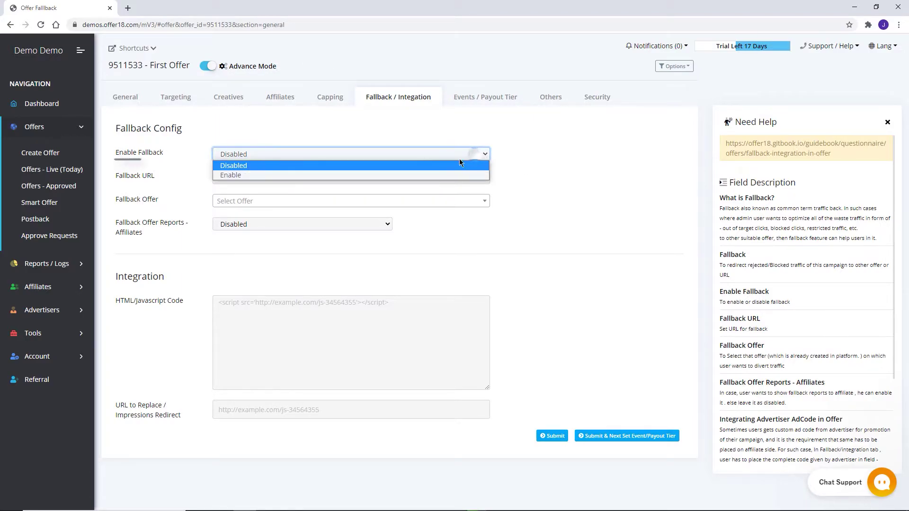
{"action": "left_click", "coordinate": [410, 175]}
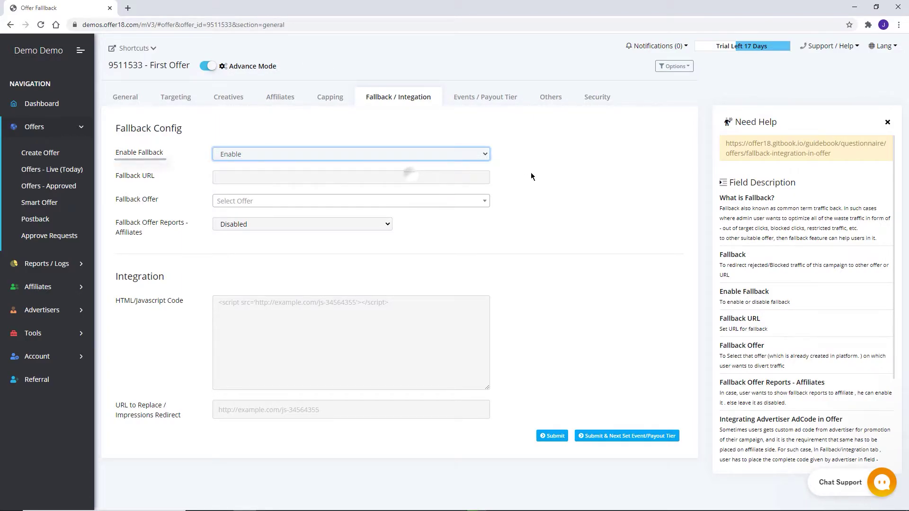
{"action": "left_click", "coordinate": [455, 177]}
{"action": "left_click", "coordinate": [454, 203]}
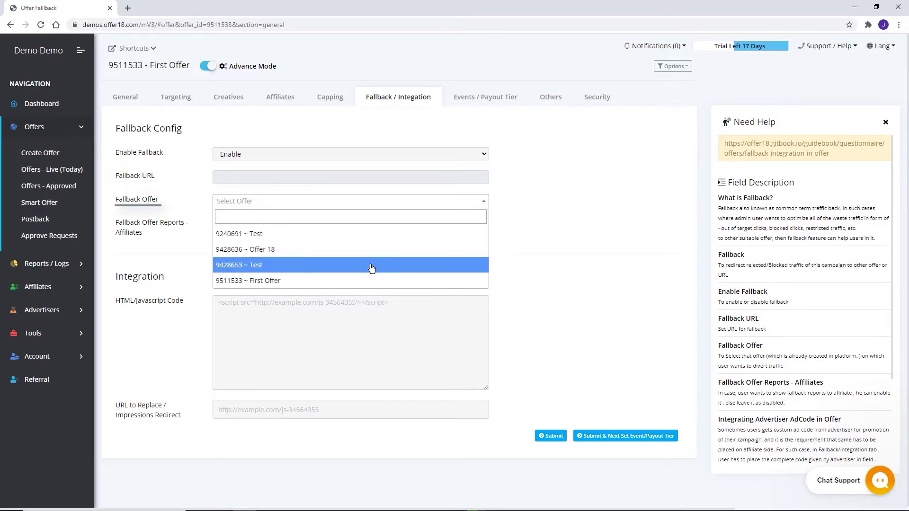
{"action": "left_click", "coordinate": [349, 281]}
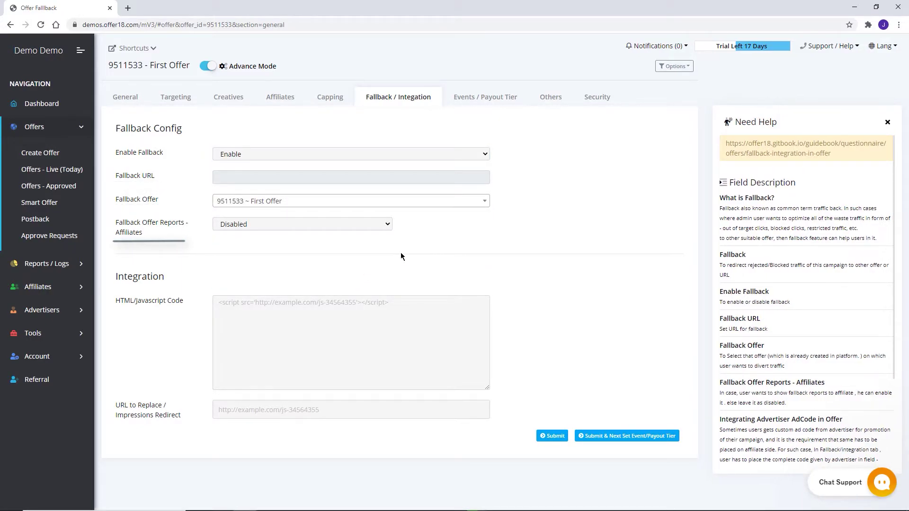
{"action": "left_click", "coordinate": [341, 225]}
{"action": "left_click", "coordinate": [314, 245]}
{"action": "left_click", "coordinate": [320, 224]}
{"action": "left_click", "coordinate": [315, 237]}
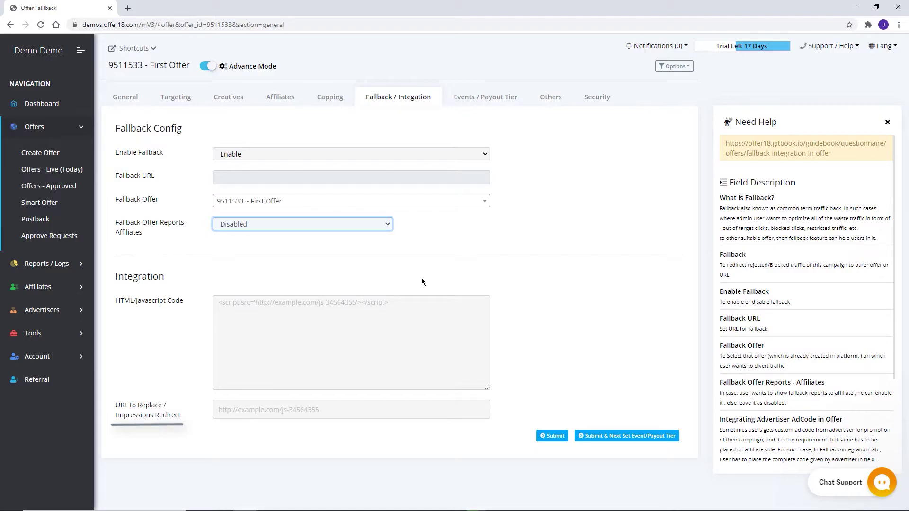
In Events / Payout Tier, keep 30 Days waiting time and multi conversion No, and require manual approval.
{"action": "left_click", "coordinate": [492, 104]}
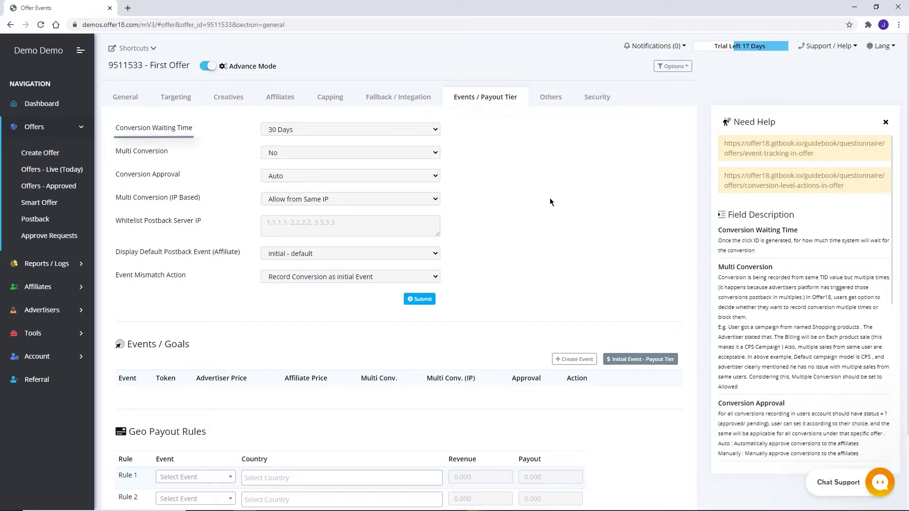
{"action": "left_click", "coordinate": [430, 132]}
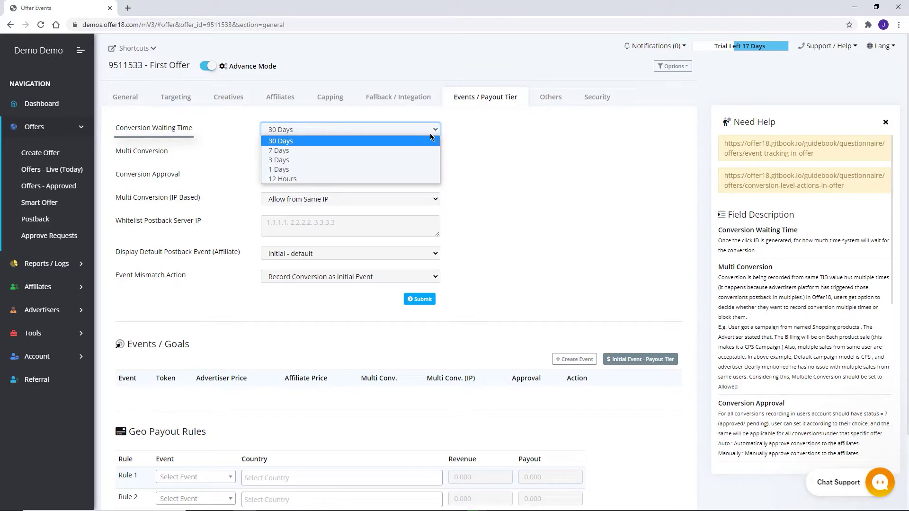
{"action": "left_click", "coordinate": [484, 149]}
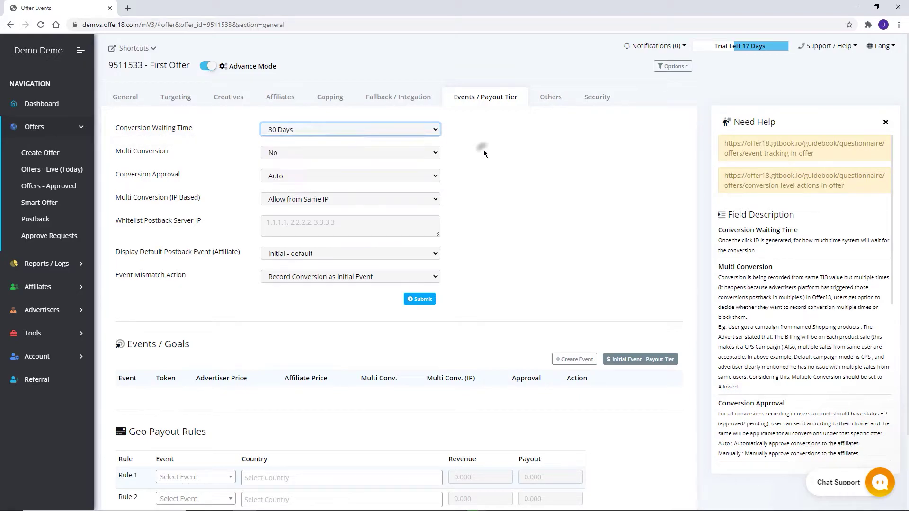
{"action": "left_click", "coordinate": [415, 152]}
{"action": "left_click", "coordinate": [388, 173]}
{"action": "left_click", "coordinate": [387, 153]}
{"action": "left_click", "coordinate": [381, 164]}
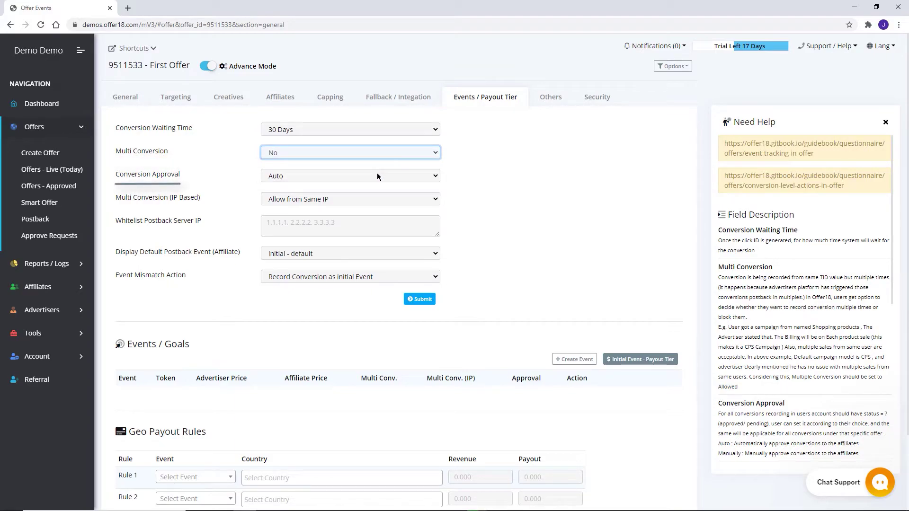
{"action": "left_click", "coordinate": [378, 174]}
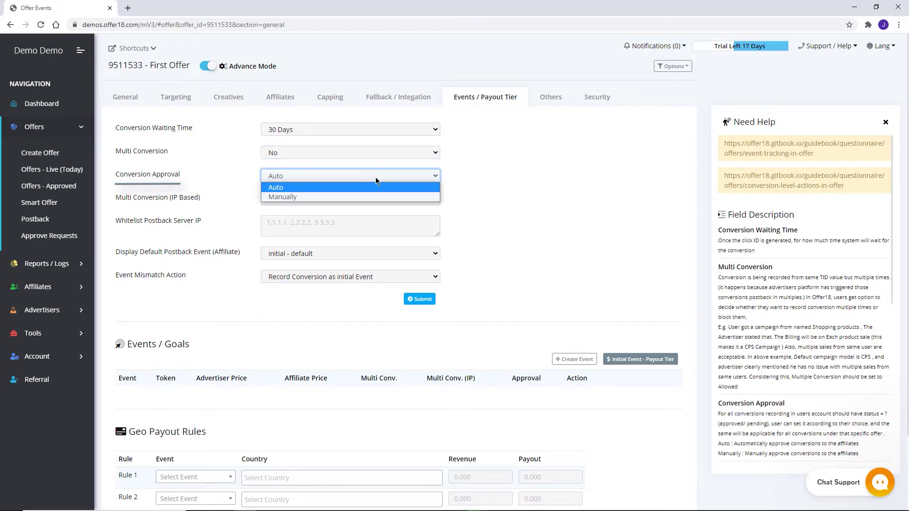
{"action": "left_click", "coordinate": [366, 197]}
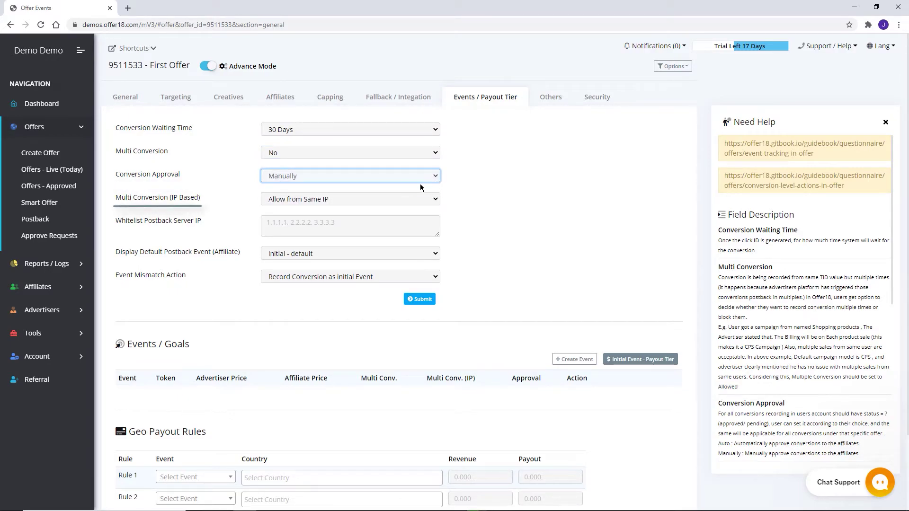
Keep same-IP conversions allowed and set Event Mismatch Action to 'Record Conversion as initial Event'.
{"action": "left_click", "coordinate": [397, 199]}
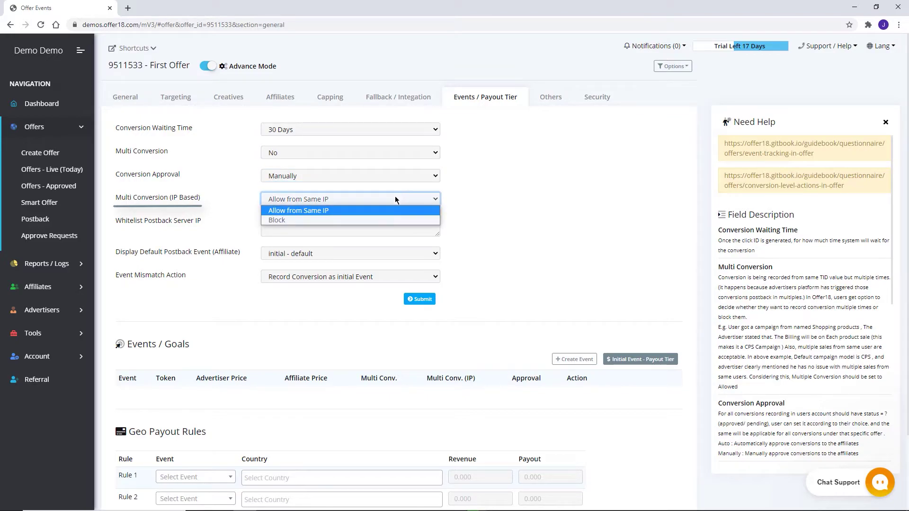
{"action": "left_click", "coordinate": [362, 220]}
{"action": "left_click", "coordinate": [366, 202]}
{"action": "left_click", "coordinate": [355, 208]}
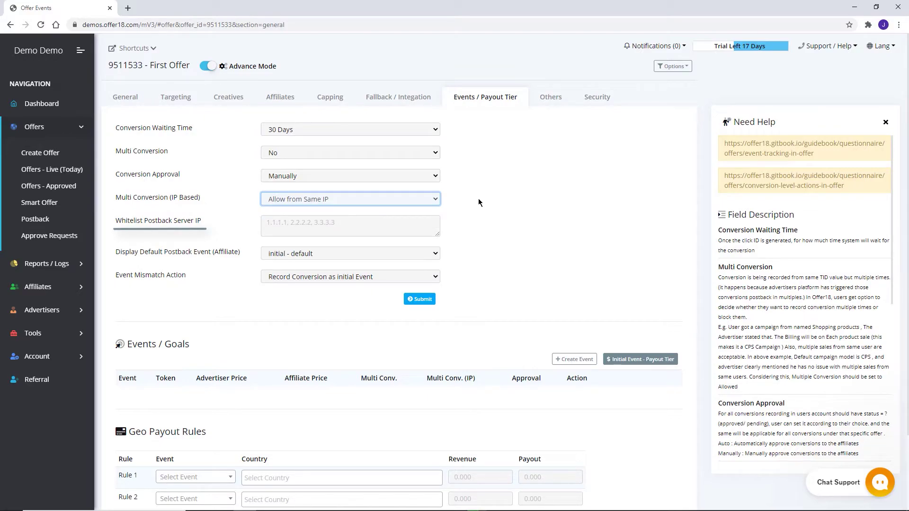
{"action": "left_click", "coordinate": [383, 232]}
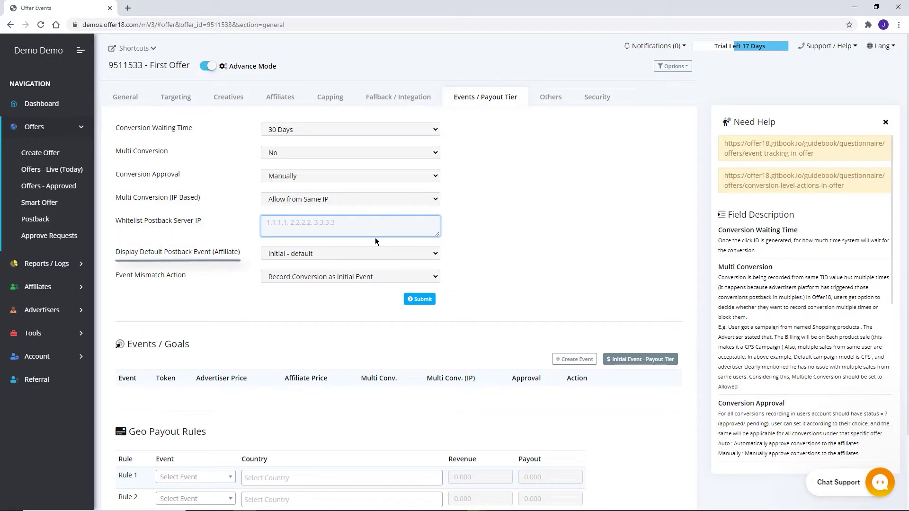
{"action": "left_click", "coordinate": [352, 256]}
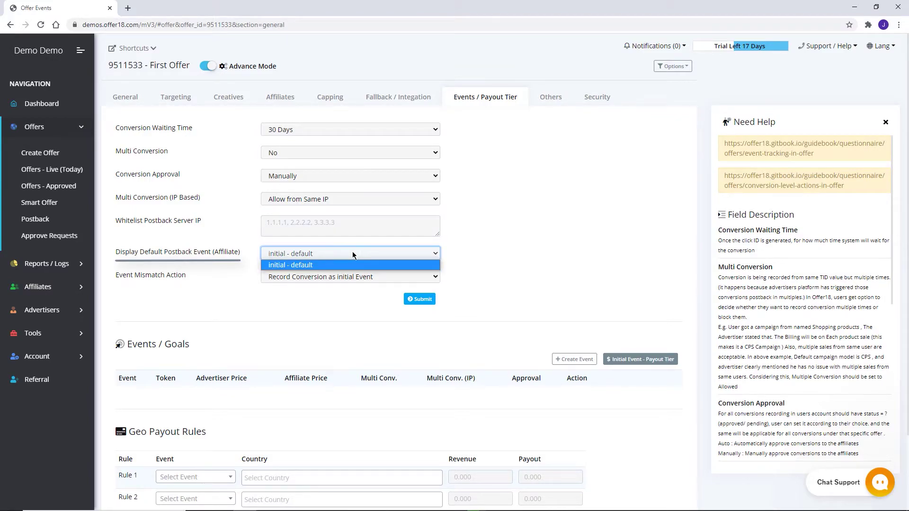
{"action": "left_click", "coordinate": [454, 250]}
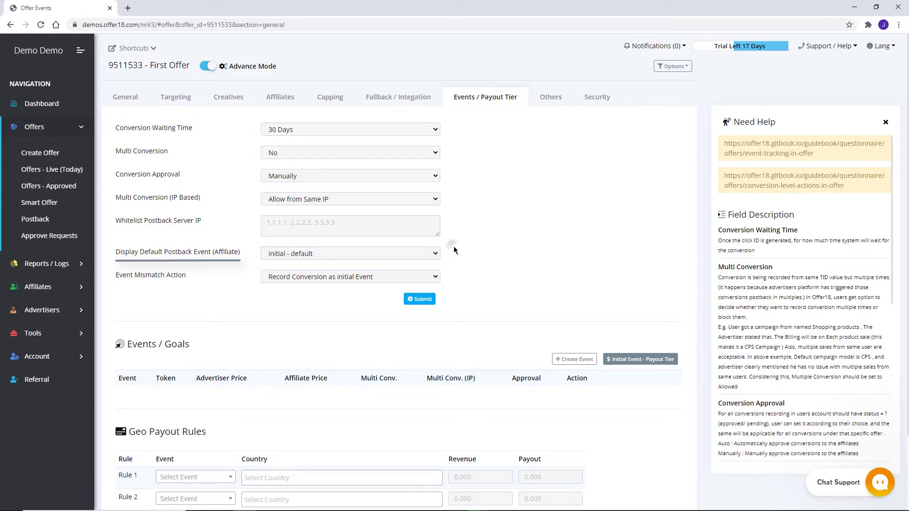
{"action": "left_click", "coordinate": [397, 276]}
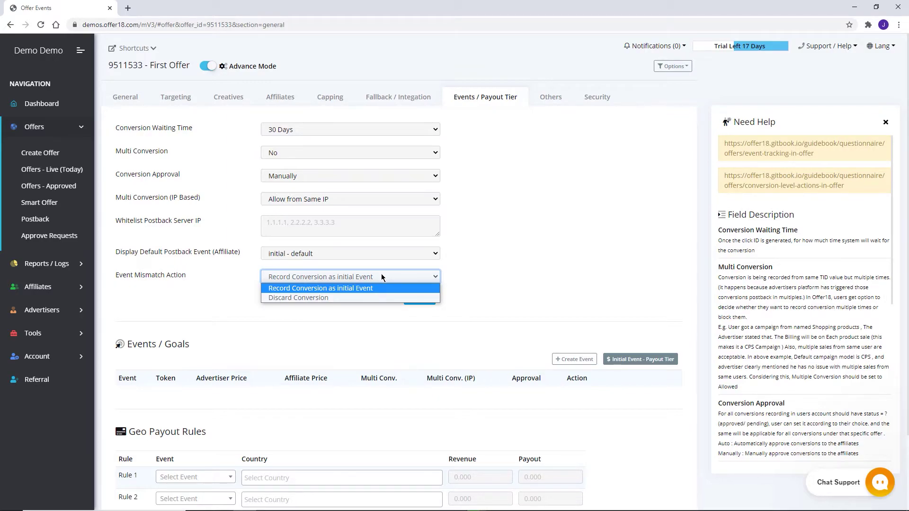
{"action": "left_click", "coordinate": [329, 297]}
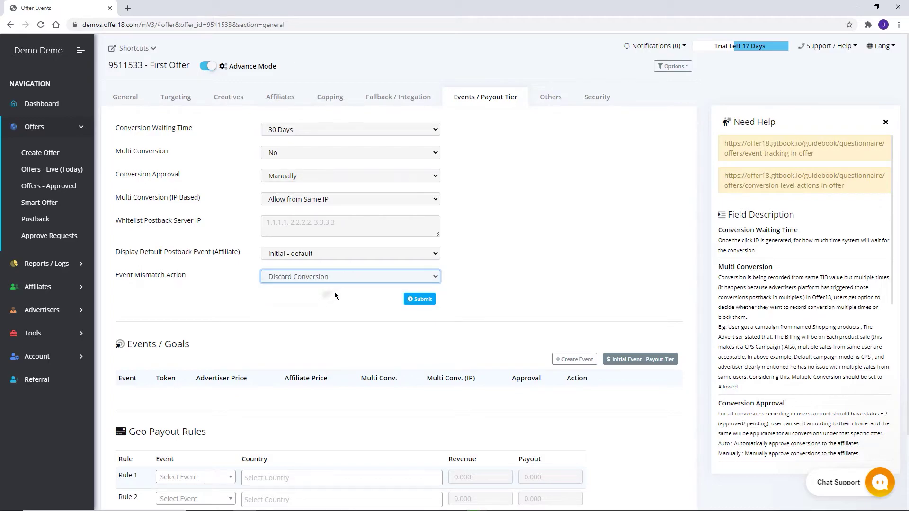
{"action": "left_click", "coordinate": [354, 277]}
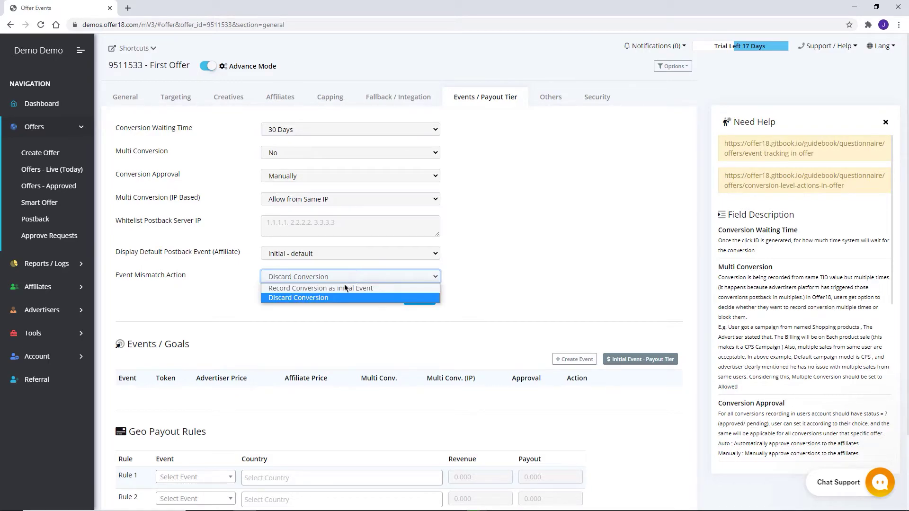
{"action": "left_click", "coordinate": [339, 286]}
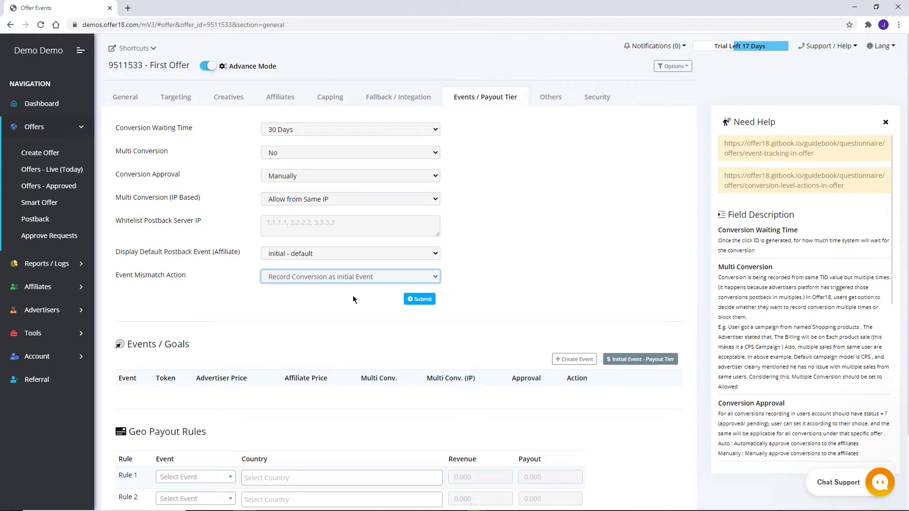
Create an initial event with advertiser price 8 and affiliate price 10.
{"action": "left_click", "coordinate": [560, 360]}
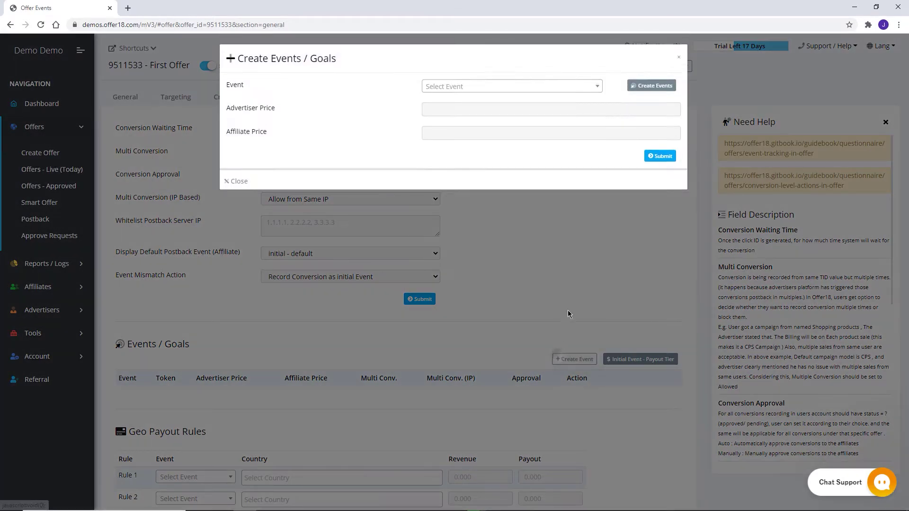
{"action": "left_click", "coordinate": [536, 85]}
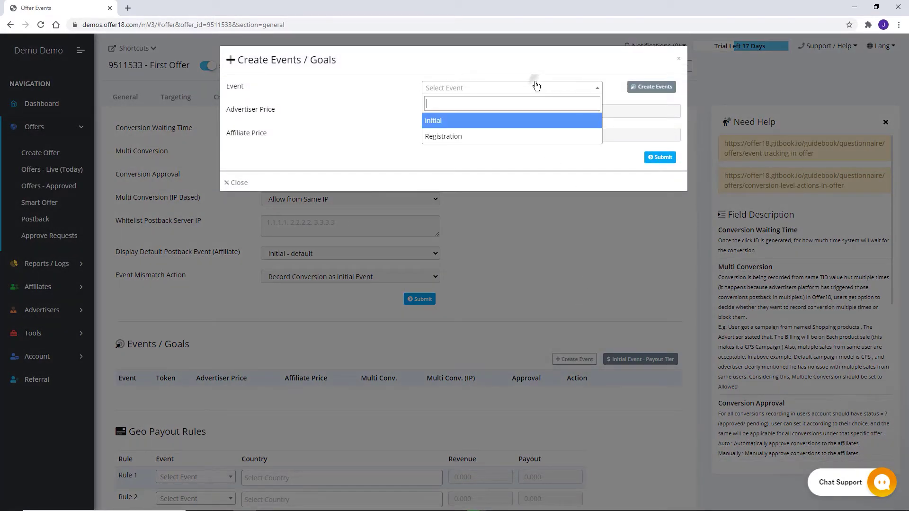
{"action": "left_click", "coordinate": [483, 124]}
{"action": "left_click", "coordinate": [484, 116]}
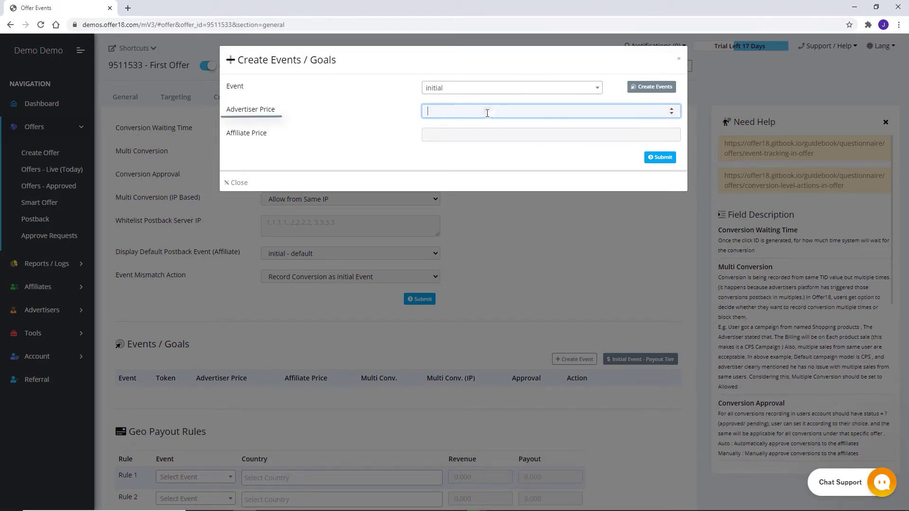
{"action": "type", "text": "8"}
{"action": "left_click", "coordinate": [491, 130]}
{"action": "type", "text": "10"}
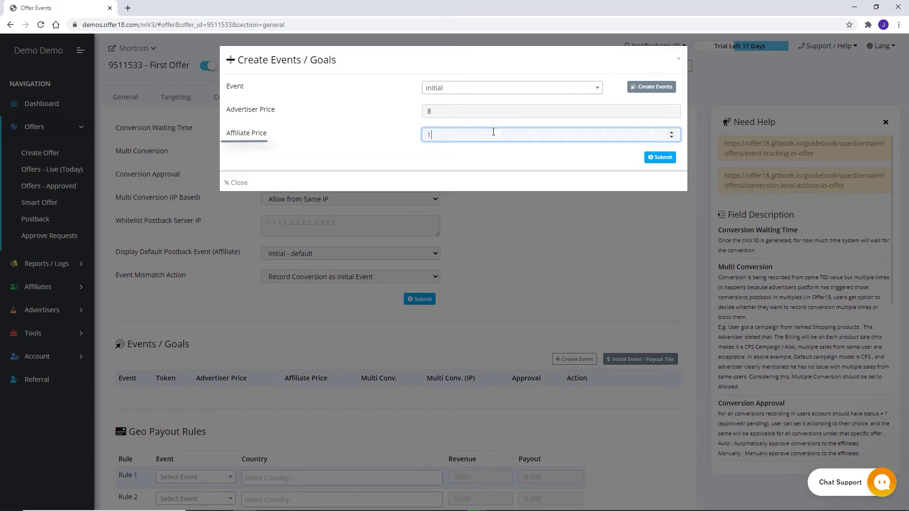
{"action": "left_click", "coordinate": [658, 156]}
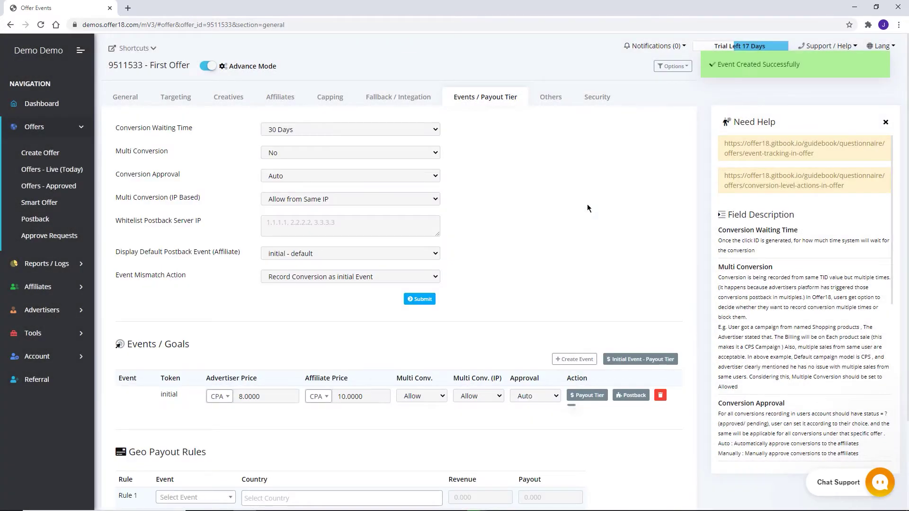
Review the affiliate payout tier for the initial event and close it unchanged.
{"action": "left_click", "coordinate": [587, 395]}
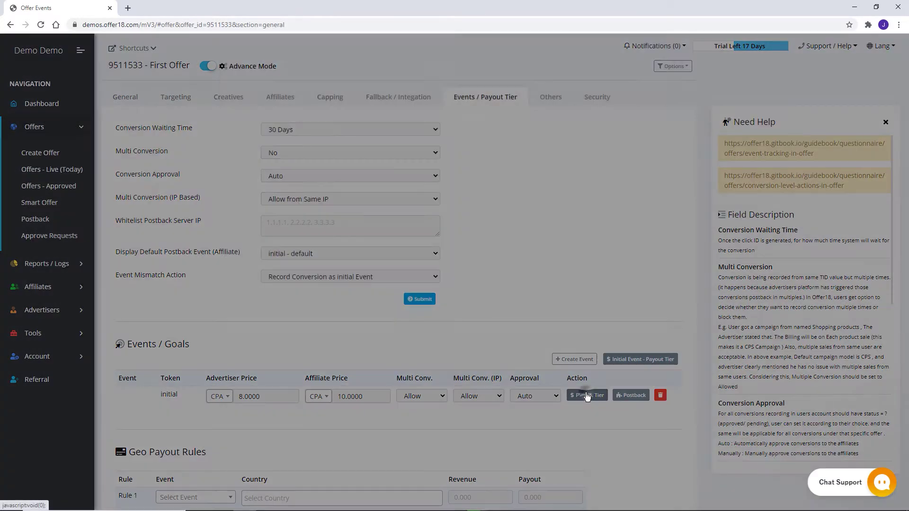
{"action": "left_click", "coordinate": [600, 105]}
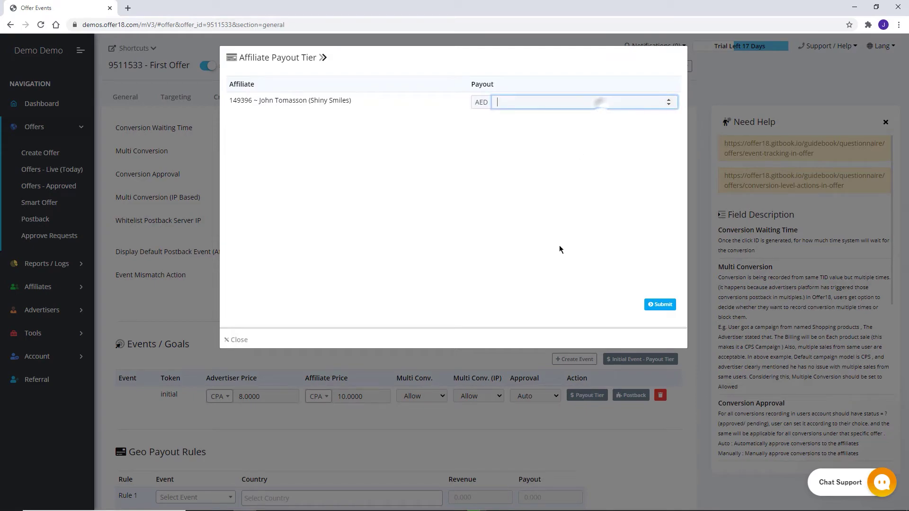
{"action": "left_click", "coordinate": [534, 374]}
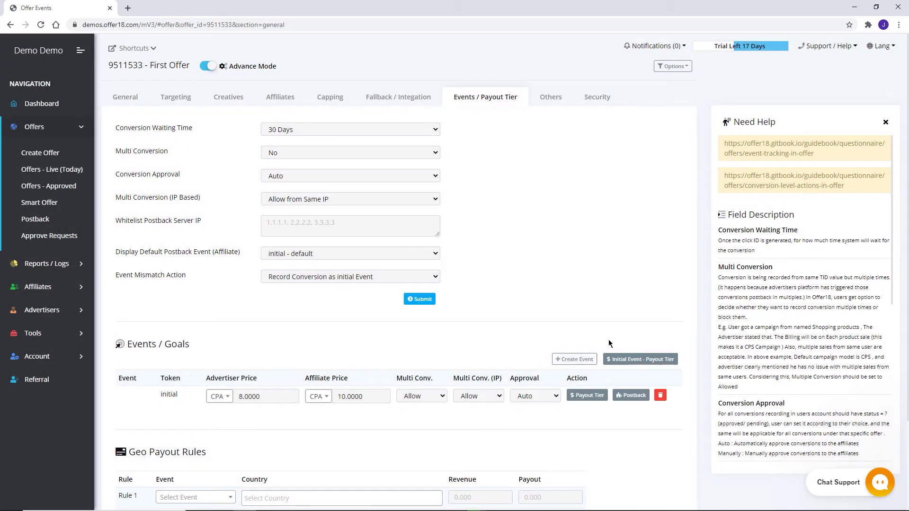
In Geo Payout Rules, give Rule 1 the 'initial' event and the country Argentina.
{"action": "scroll", "coordinate": [642, 321], "scroll_direction": "down", "scroll_amount": 2}
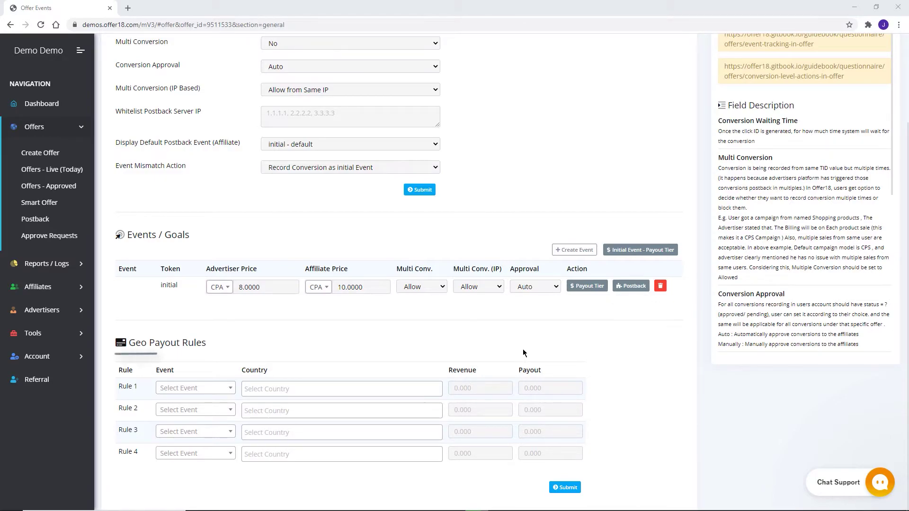
{"action": "left_click", "coordinate": [186, 388]}
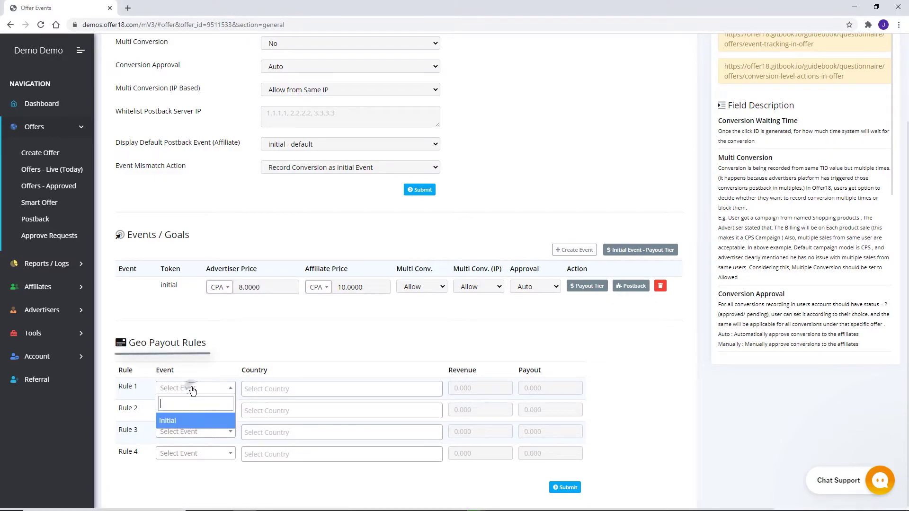
{"action": "left_click", "coordinate": [183, 421]}
{"action": "left_click", "coordinate": [279, 389]}
{"action": "left_click", "coordinate": [283, 355]}
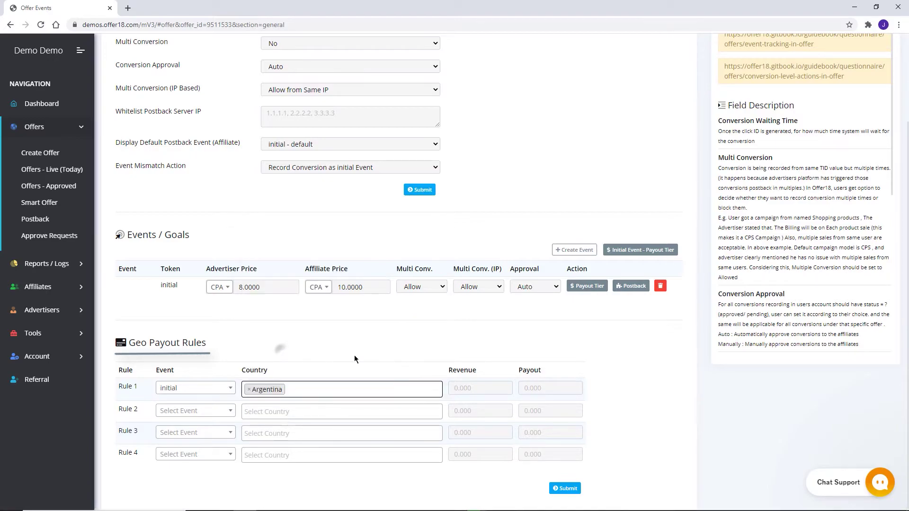
{"action": "scroll", "coordinate": [355, 355], "scroll_direction": "up", "scroll_amount": 3}
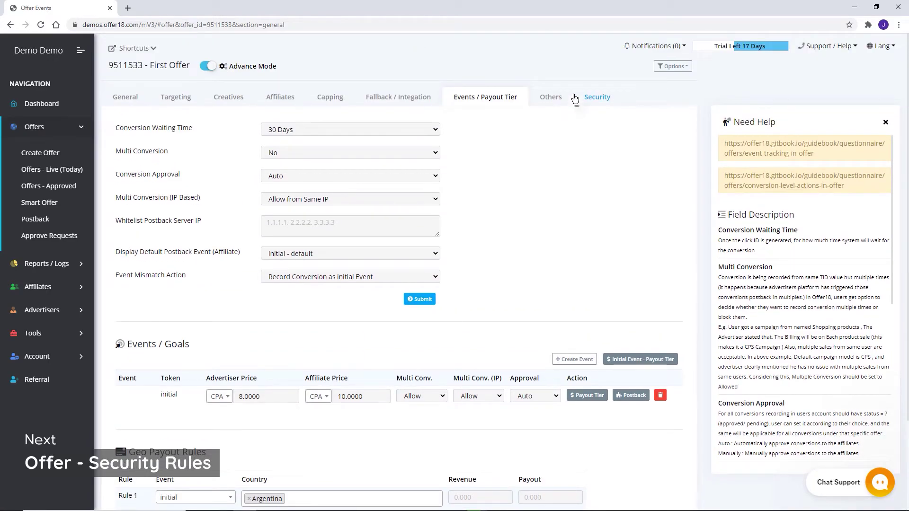
Open the Security settings and scroll through the Click Block and Conversion Validate Filters.
{"action": "left_click", "coordinate": [596, 97]}
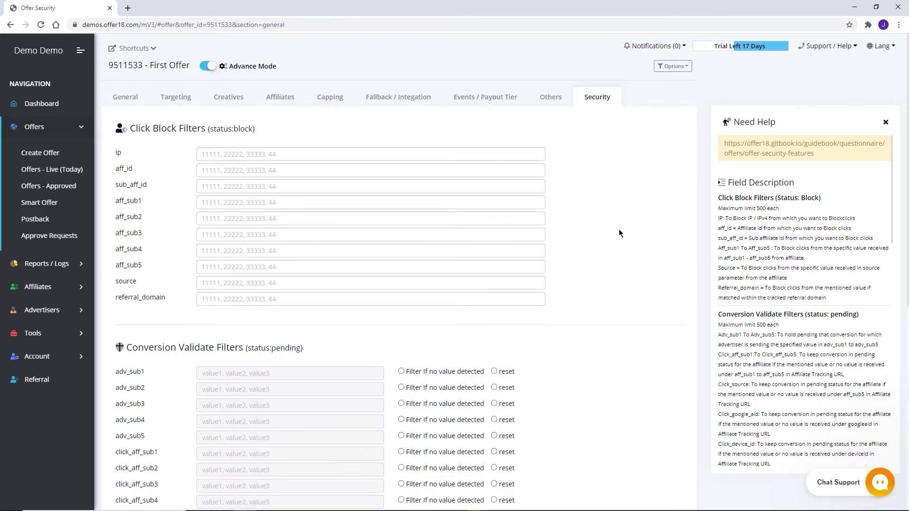
{"action": "middle_click", "coordinate": [614, 275]}
{"action": "middle_click", "coordinate": [615, 273]}
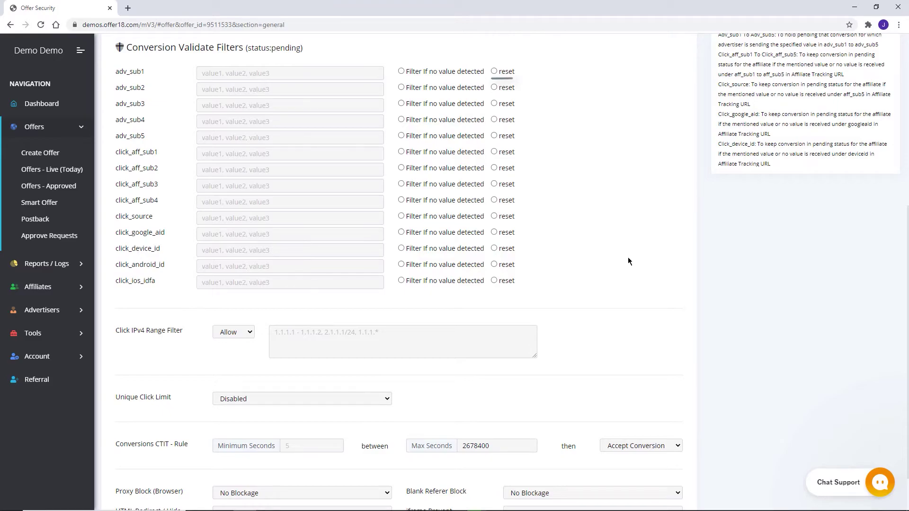
{"action": "middle_click", "coordinate": [625, 281]}
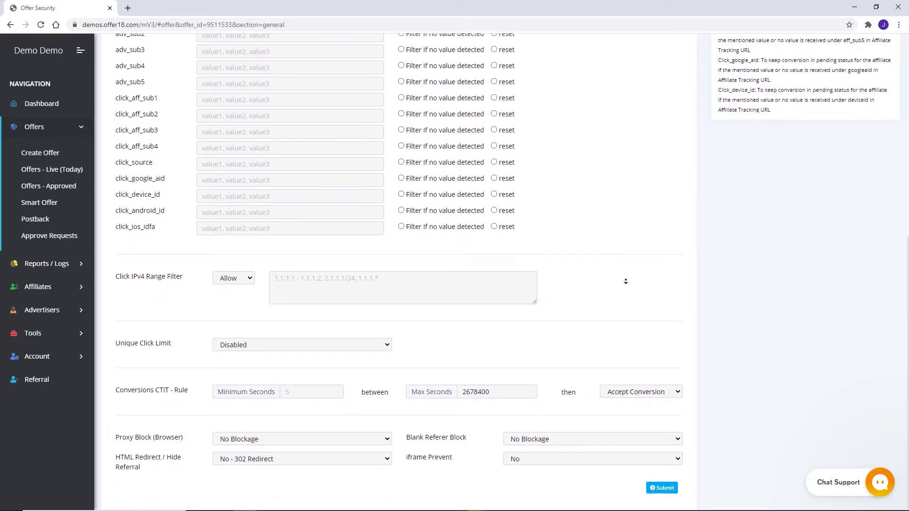
Set the IPv4 range filter to block and limit unique clicks to 1 Click.
{"action": "left_click", "coordinate": [611, 285]}
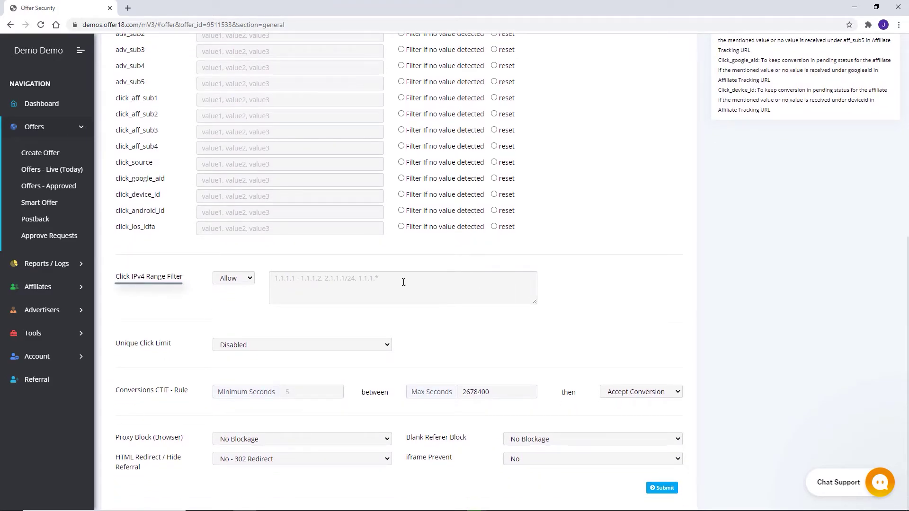
{"action": "left_click", "coordinate": [245, 283]}
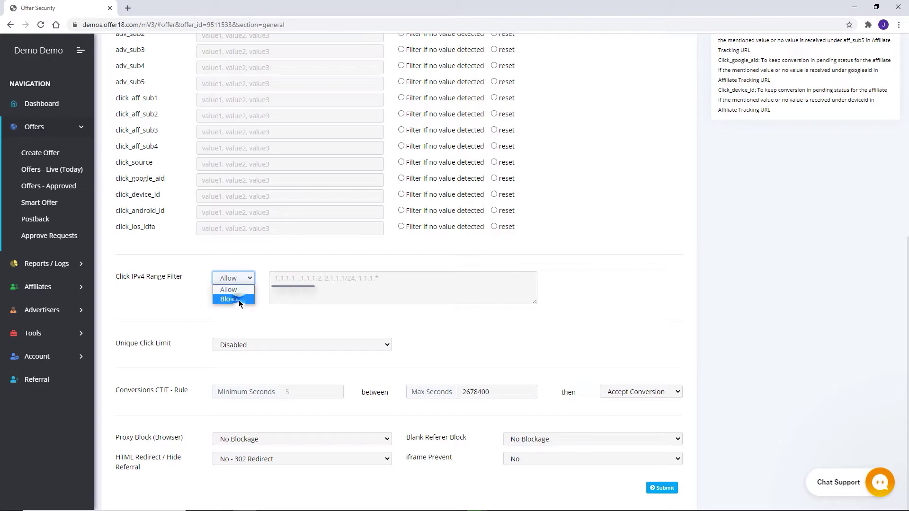
{"action": "left_click", "coordinate": [238, 299]}
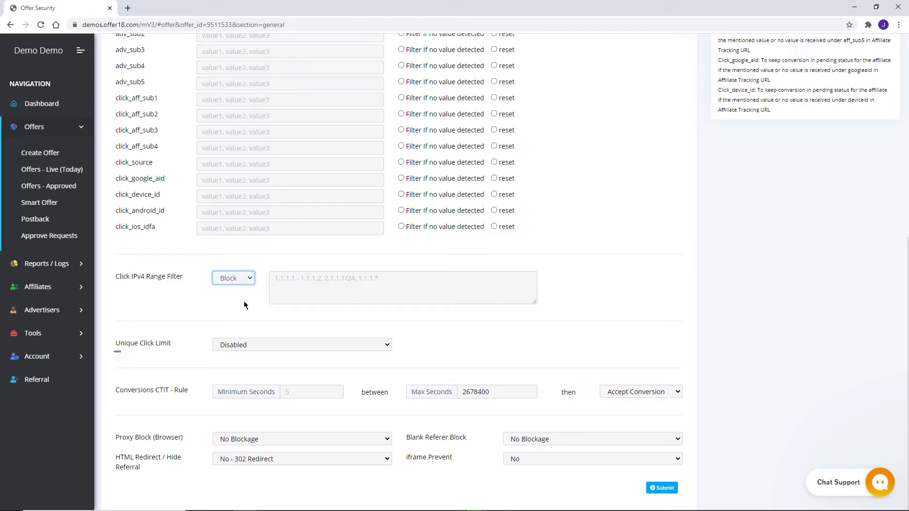
{"action": "left_click", "coordinate": [260, 345]}
{"action": "left_click", "coordinate": [251, 363]}
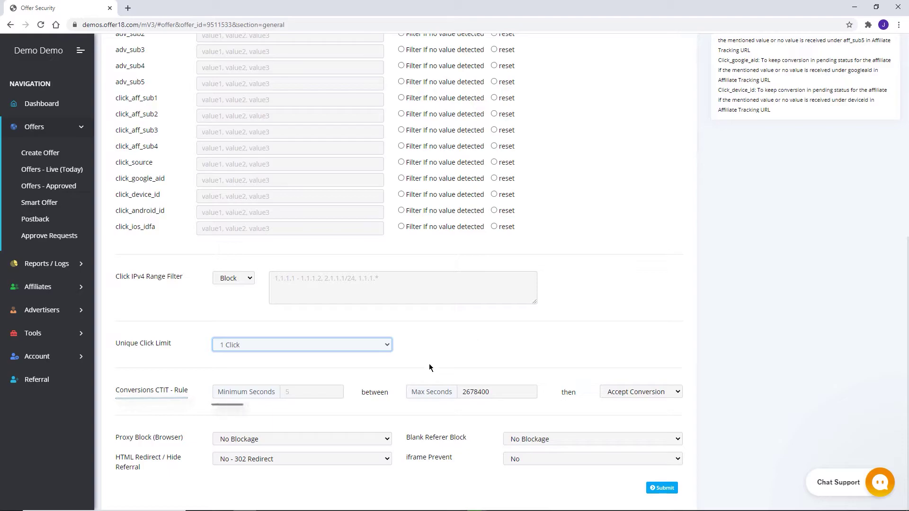
Set the CTIT rule to 5–2678400 seconds, keeping Accept Conversion as its action.
{"action": "left_click", "coordinate": [327, 389]}
{"action": "type", "text": "5"}
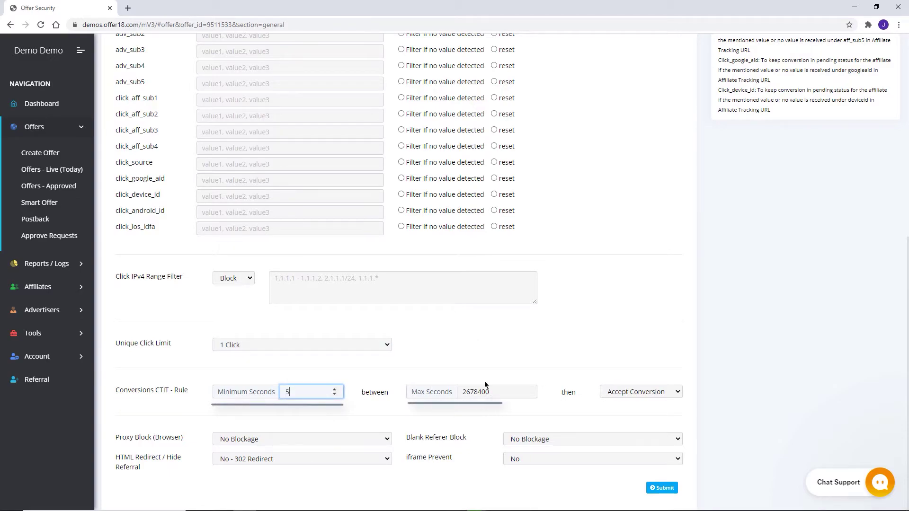
{"action": "left_click", "coordinate": [504, 392]}
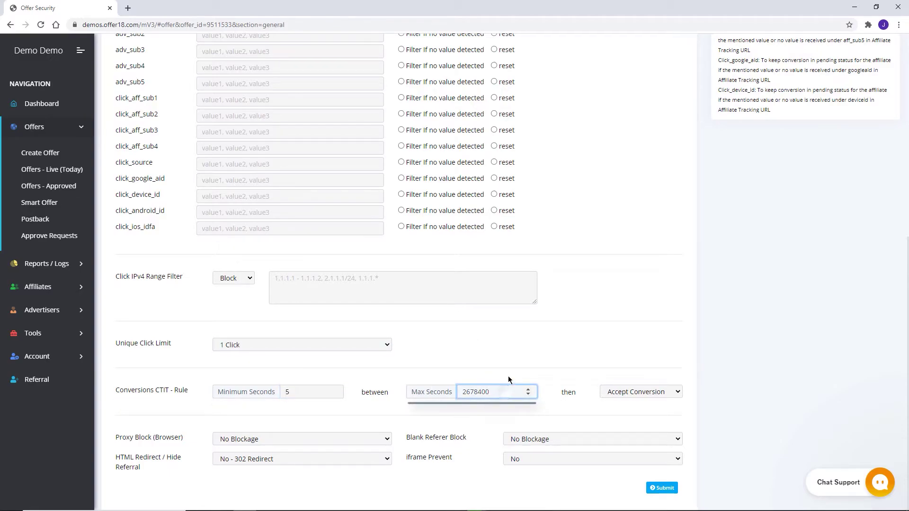
{"action": "left_click", "coordinate": [509, 379]}
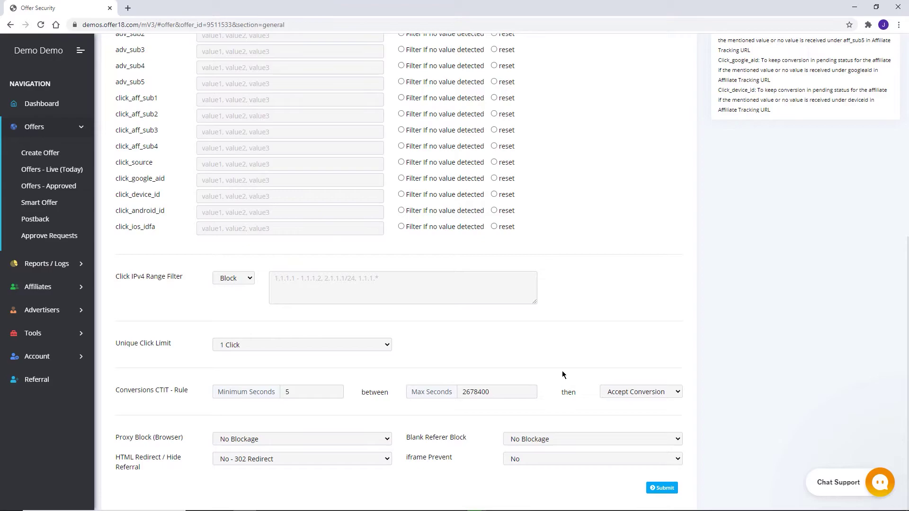
{"action": "left_click", "coordinate": [674, 394]}
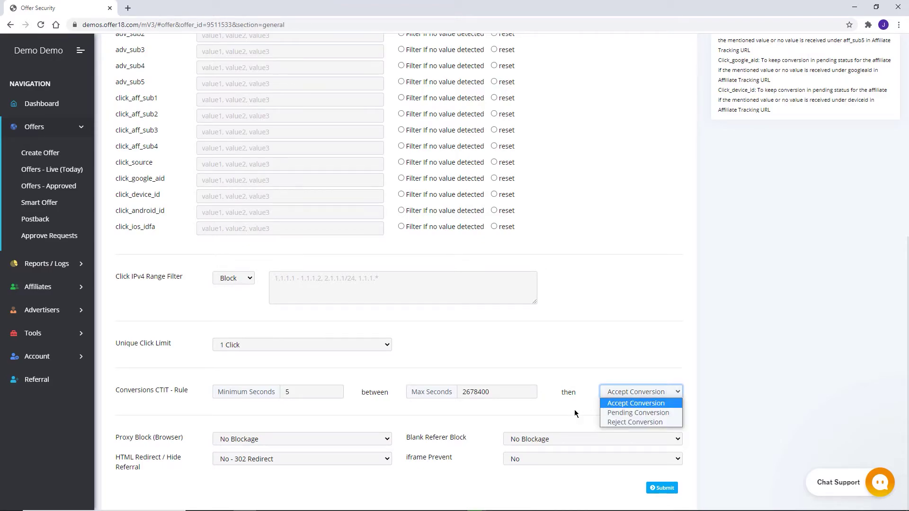
{"action": "left_click", "coordinate": [575, 410]}
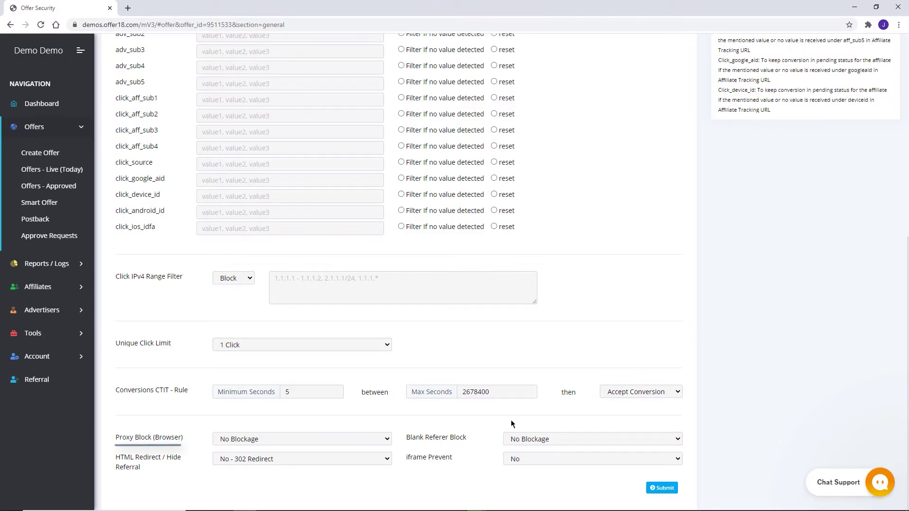
Block proxy browsers and blank referers, send referrals via 302 redirect, and set iframe Prevent to Break It.
{"action": "left_click", "coordinate": [365, 441]}
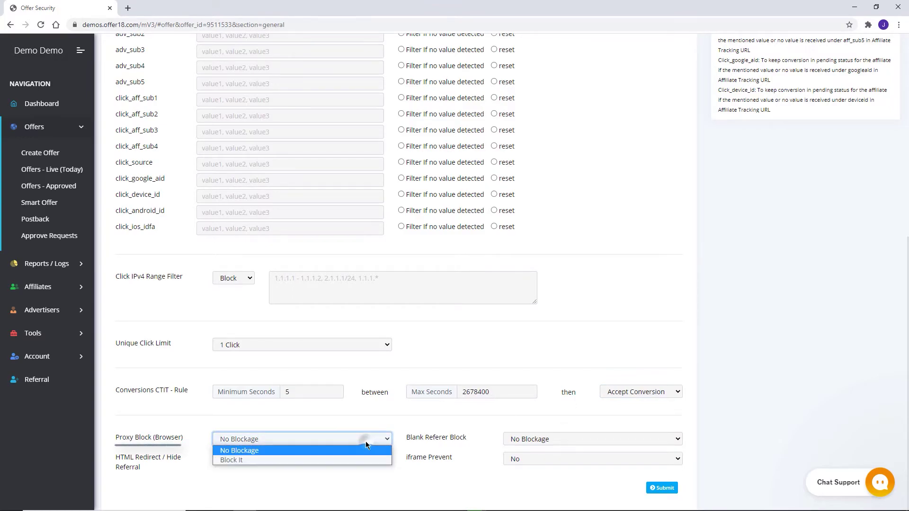
{"action": "left_click", "coordinate": [325, 459]}
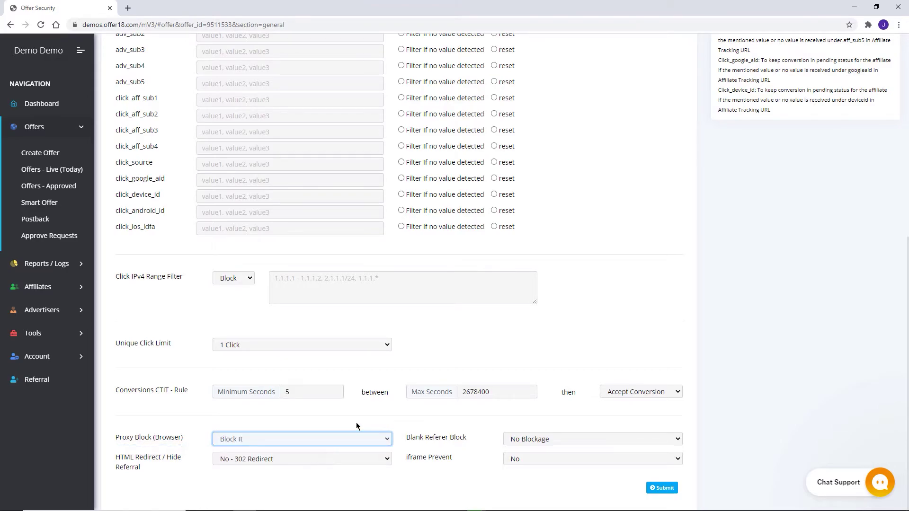
{"action": "left_click", "coordinate": [547, 437]}
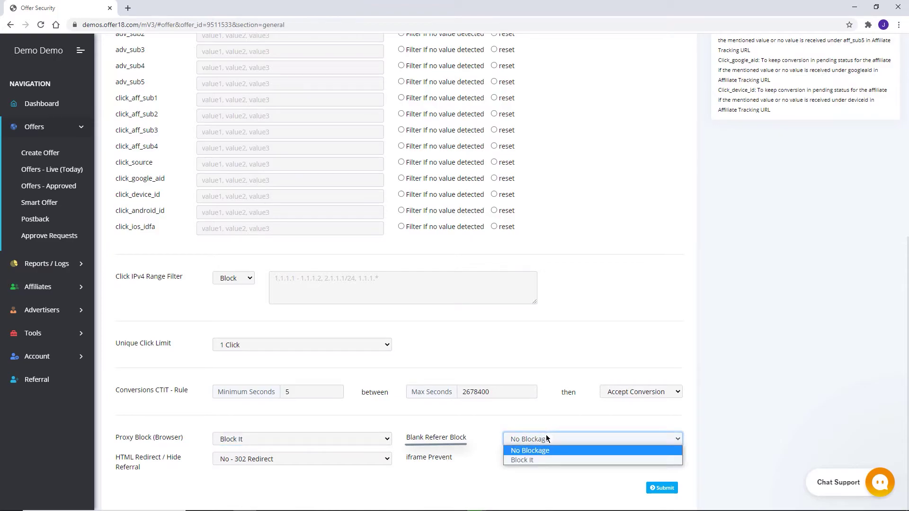
{"action": "left_click", "coordinate": [537, 460]}
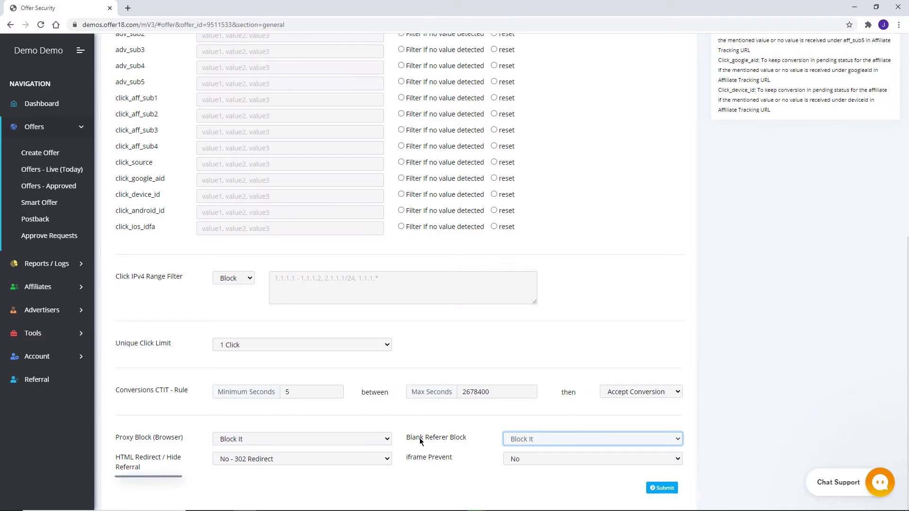
{"action": "left_click", "coordinate": [369, 461]}
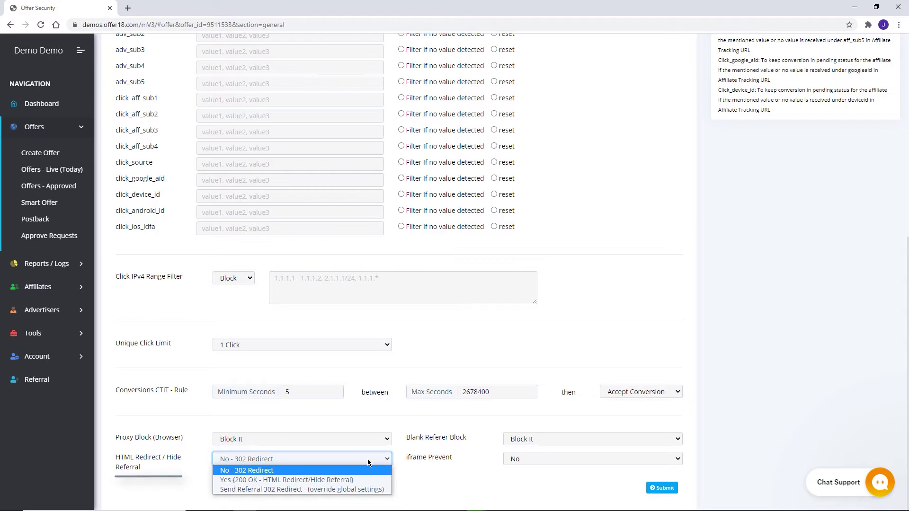
{"action": "left_click", "coordinate": [360, 489]}
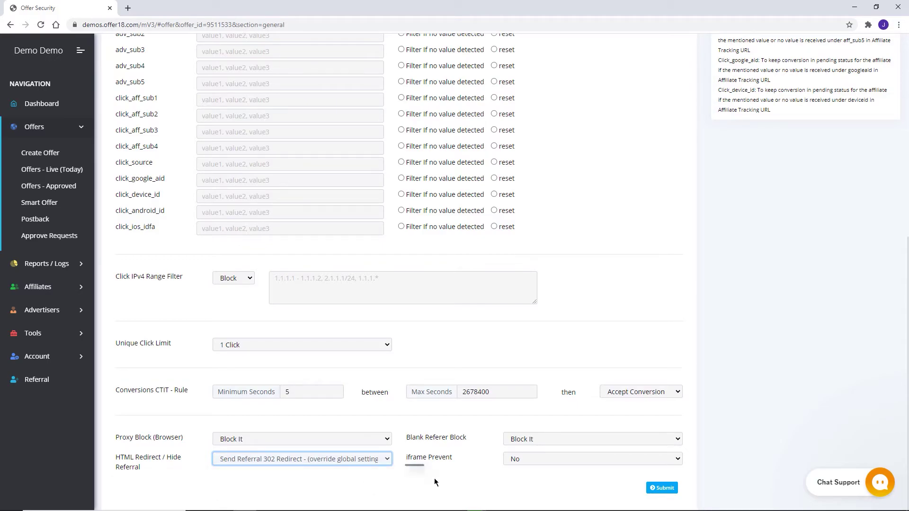
{"action": "left_click", "coordinate": [519, 460]}
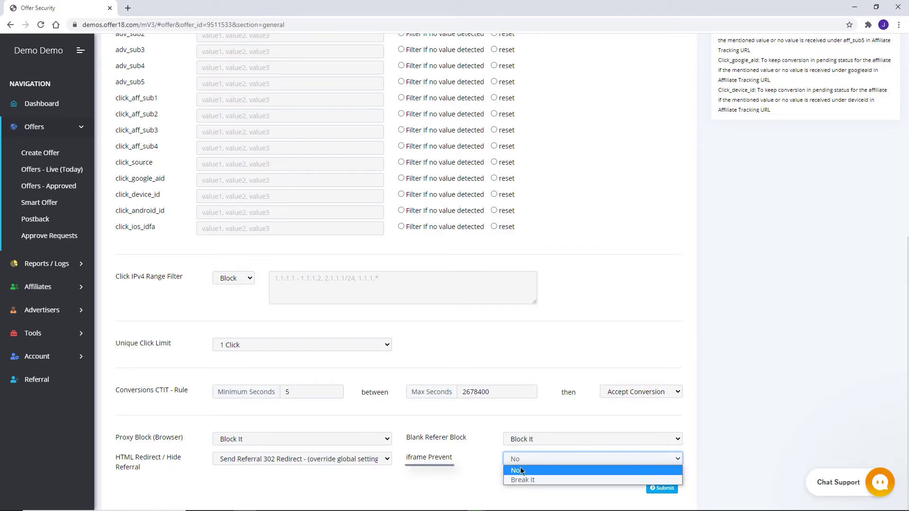
{"action": "left_click", "coordinate": [523, 479]}
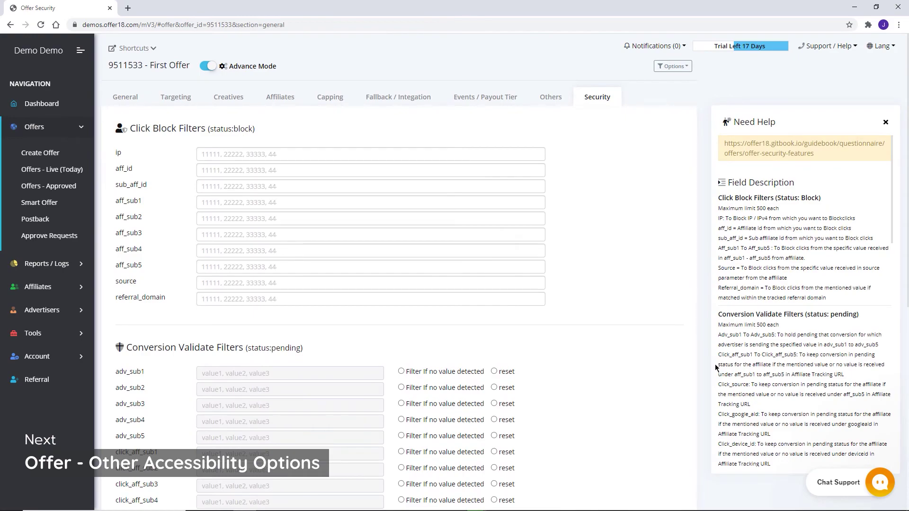
Go to the Others section, briefly check Shortcuts, and get the Advertiser Postback URL.
{"action": "left_click", "coordinate": [552, 99]}
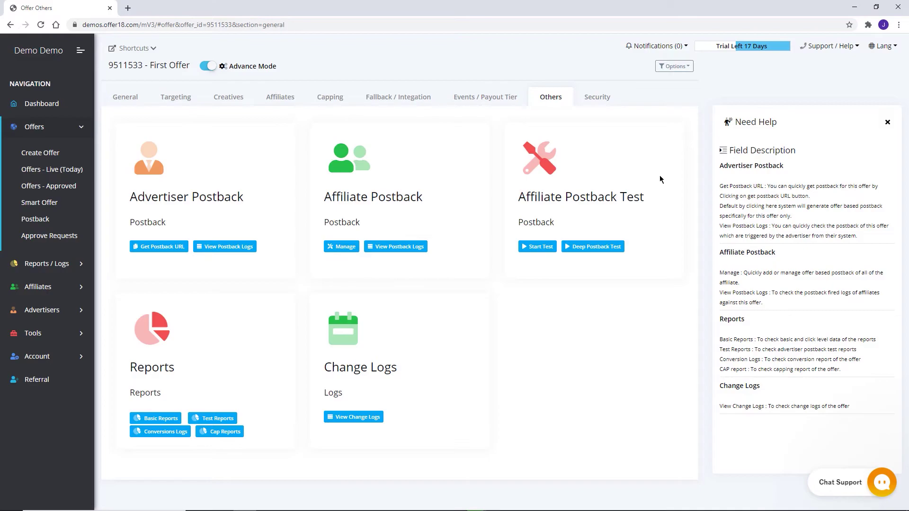
{"action": "left_click", "coordinate": [140, 51]}
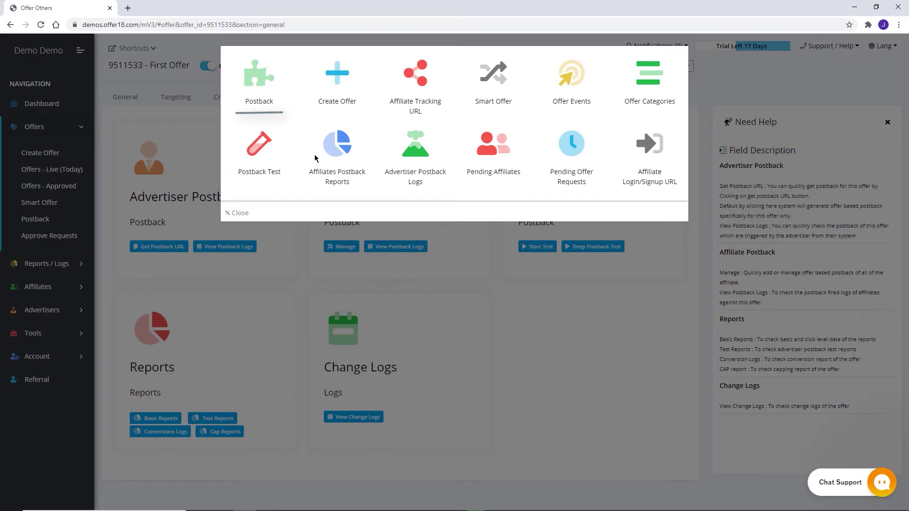
{"action": "left_click", "coordinate": [291, 250]}
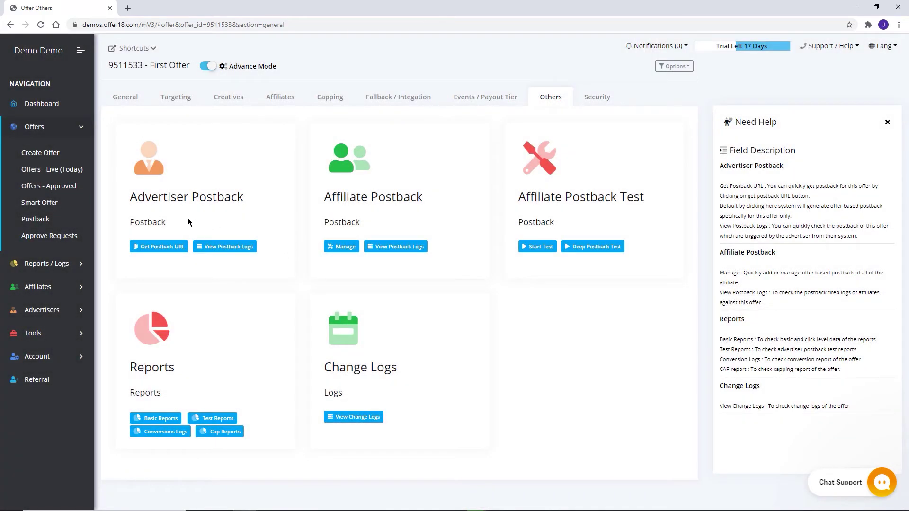
{"action": "left_click", "coordinate": [163, 247]}
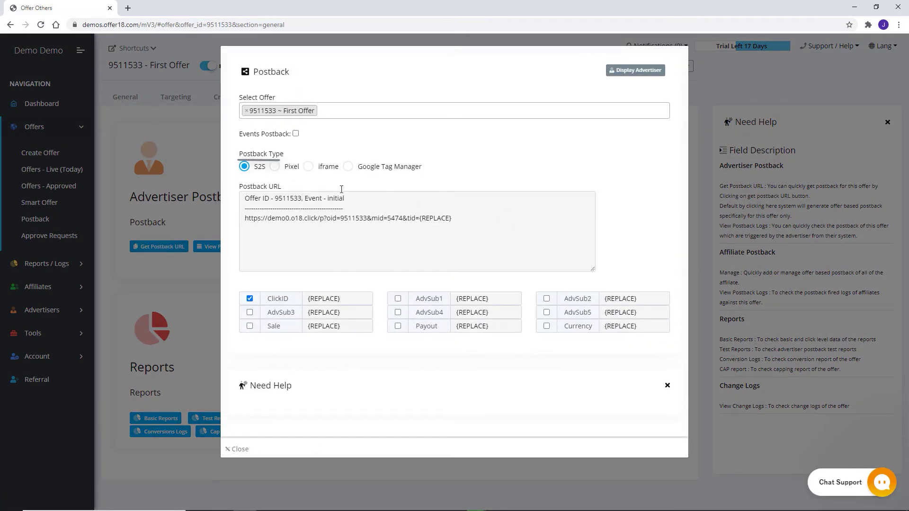
Preview the Pixel, iframe and Google Tag Manager postback types, then return to S2S.
{"action": "left_click", "coordinate": [274, 166]}
{"action": "left_click", "coordinate": [308, 166]}
{"action": "left_click", "coordinate": [348, 166]}
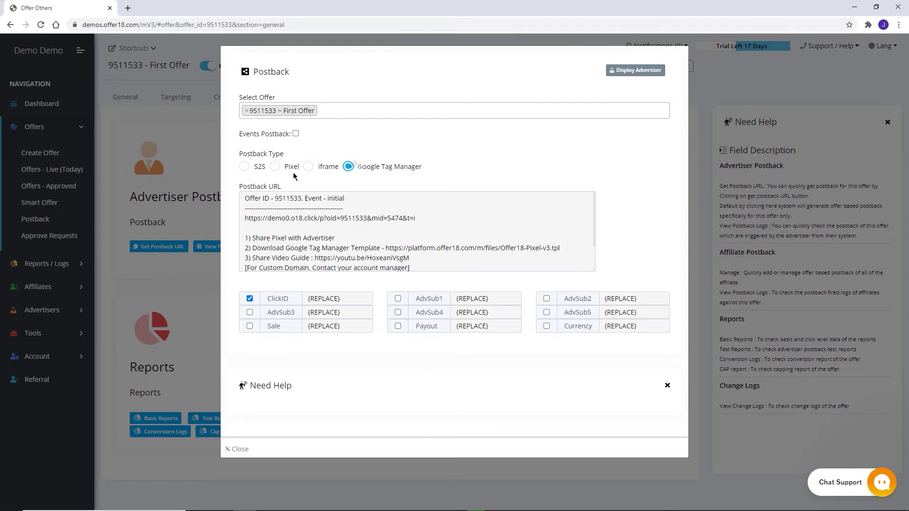
{"action": "left_click", "coordinate": [244, 167]}
Copy the S2S postback URL and close the Postback window.
{"action": "triple_click", "coordinate": [389, 217]}
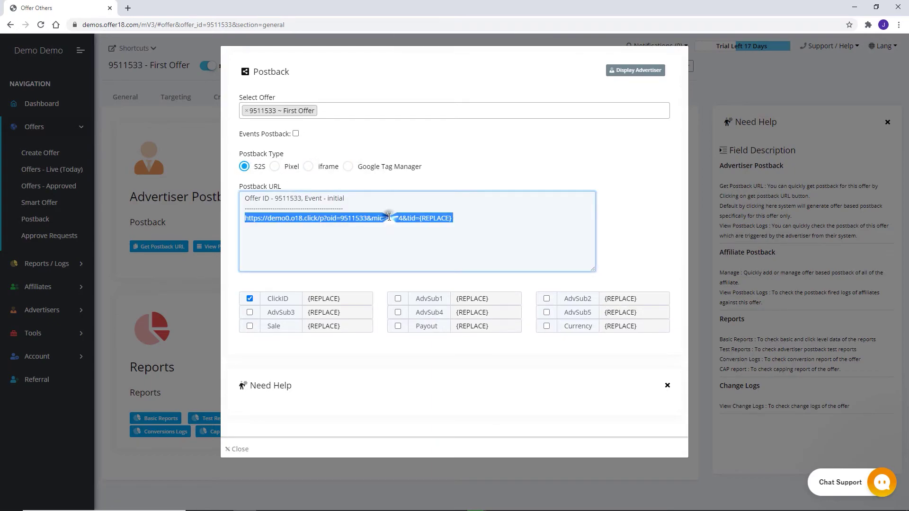
{"action": "right_click", "coordinate": [388, 216]}
{"action": "left_click", "coordinate": [415, 250]}
{"action": "left_click", "coordinate": [473, 240]}
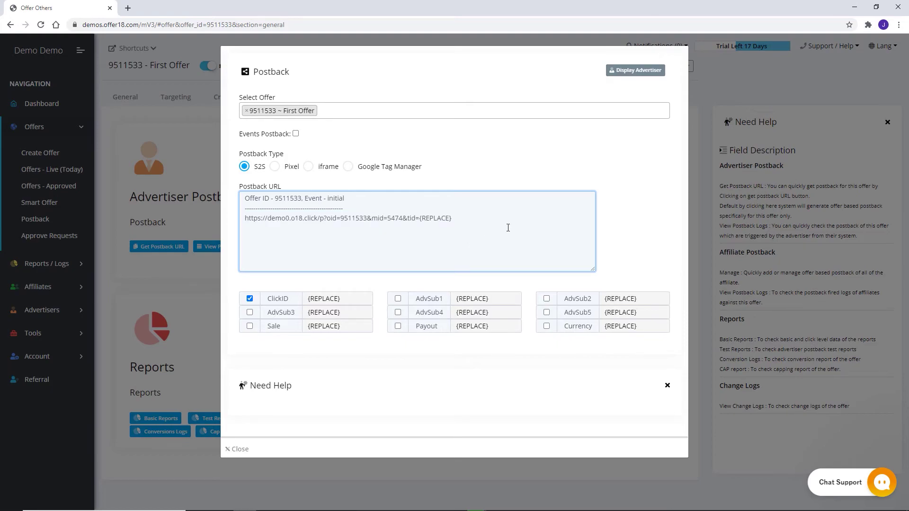
{"action": "left_click", "coordinate": [702, 109]}
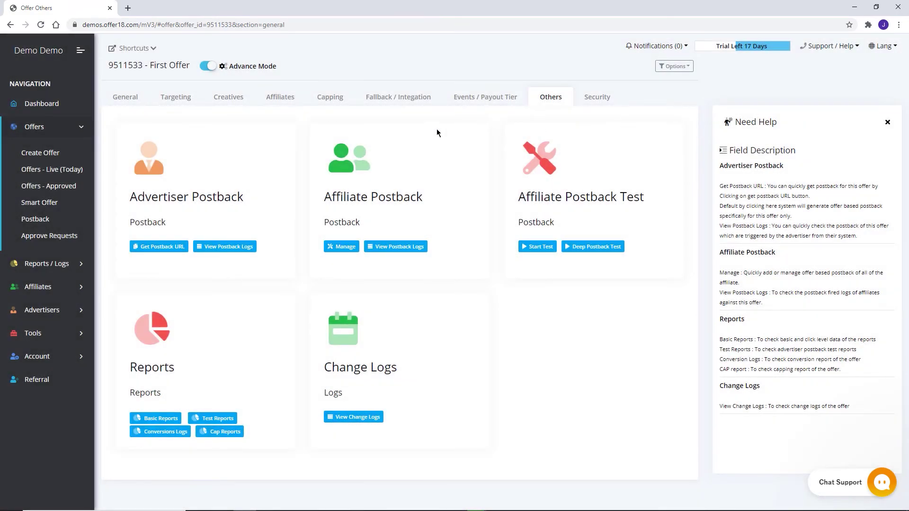
{"action": "left_click", "coordinate": [61, 186]}
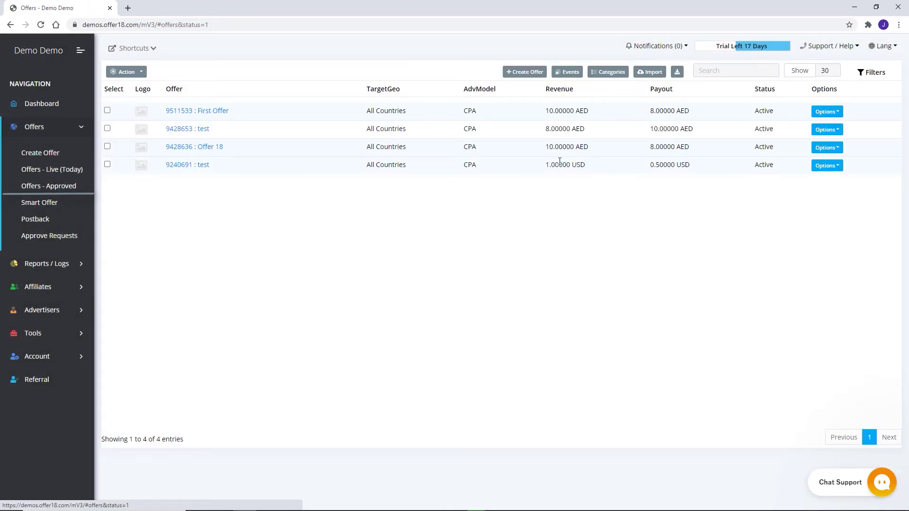
{"action": "left_click", "coordinate": [828, 113]}
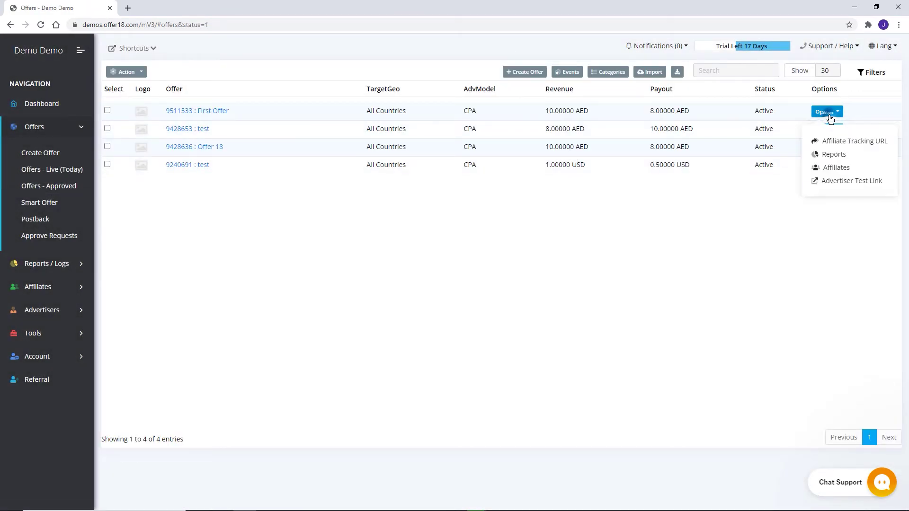
{"action": "left_click", "coordinate": [843, 181]}
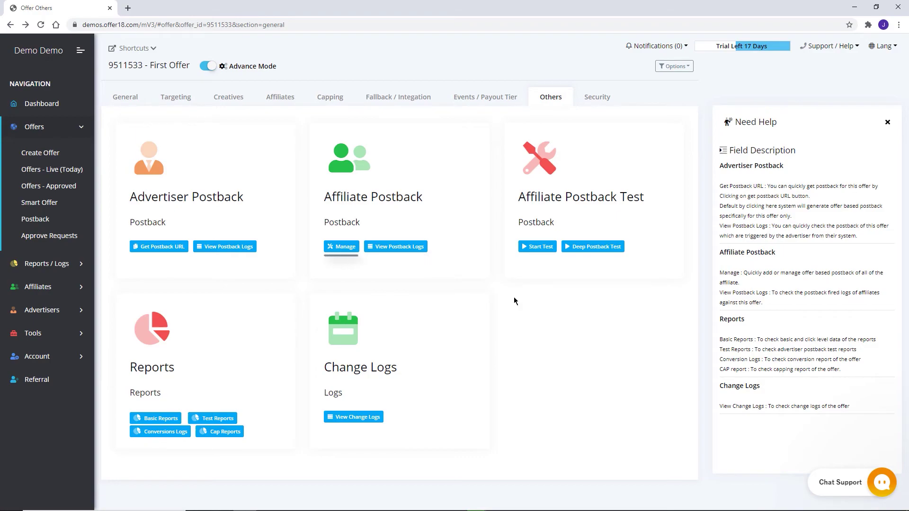
{"action": "left_click", "coordinate": [339, 247]}
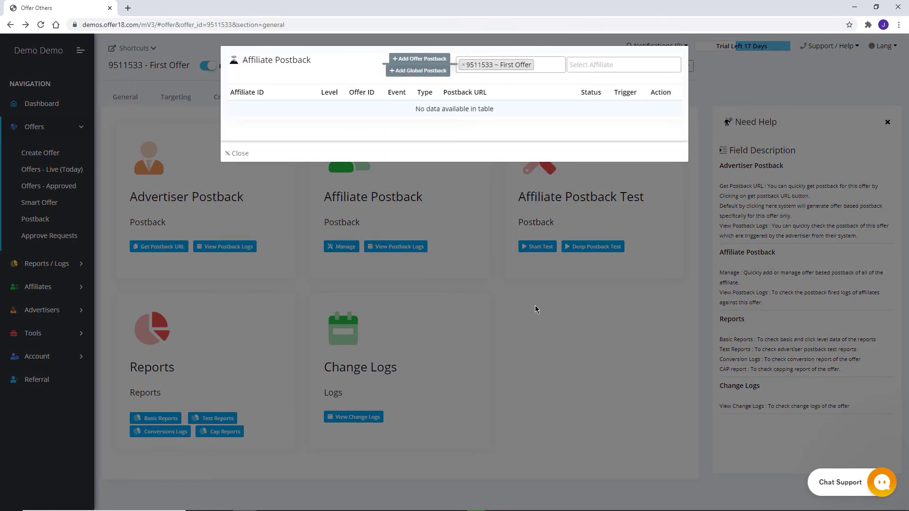
{"action": "left_click", "coordinate": [423, 59]}
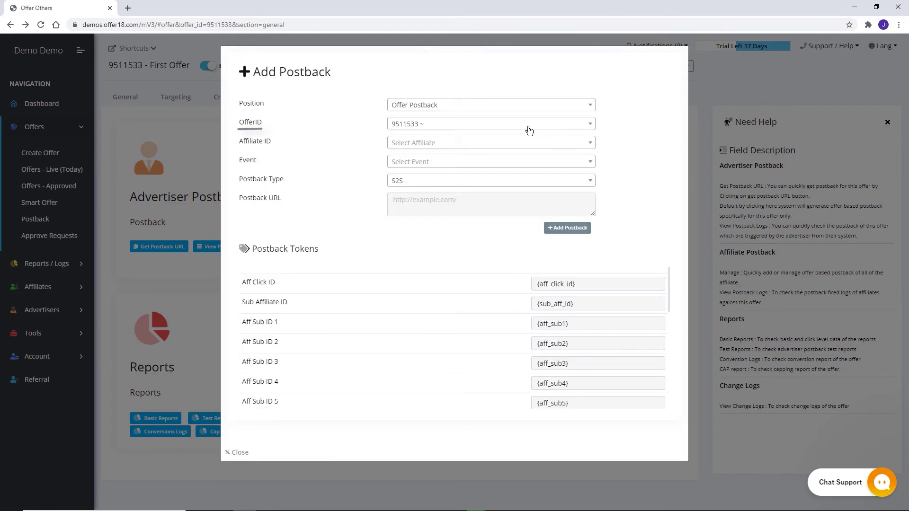
{"action": "left_click", "coordinate": [521, 125]}
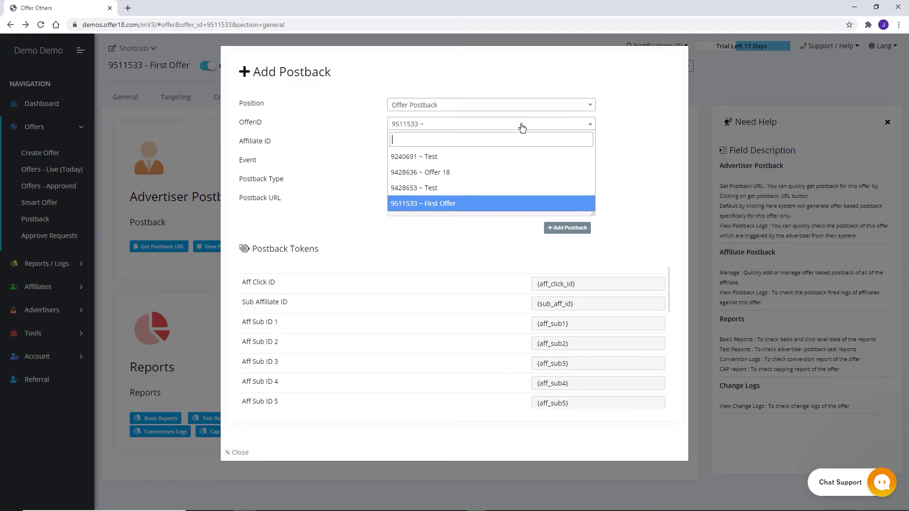
{"action": "left_click", "coordinate": [618, 125]}
{"action": "left_click", "coordinate": [563, 144]}
{"action": "left_click", "coordinate": [489, 229]}
{"action": "left_click", "coordinate": [462, 159]}
{"action": "left_click", "coordinate": [433, 199]}
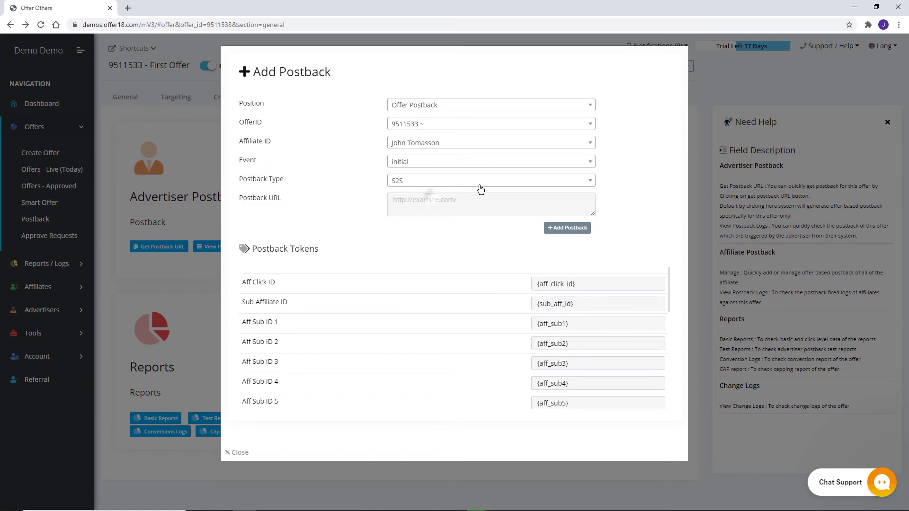
{"action": "left_click", "coordinate": [481, 182]}
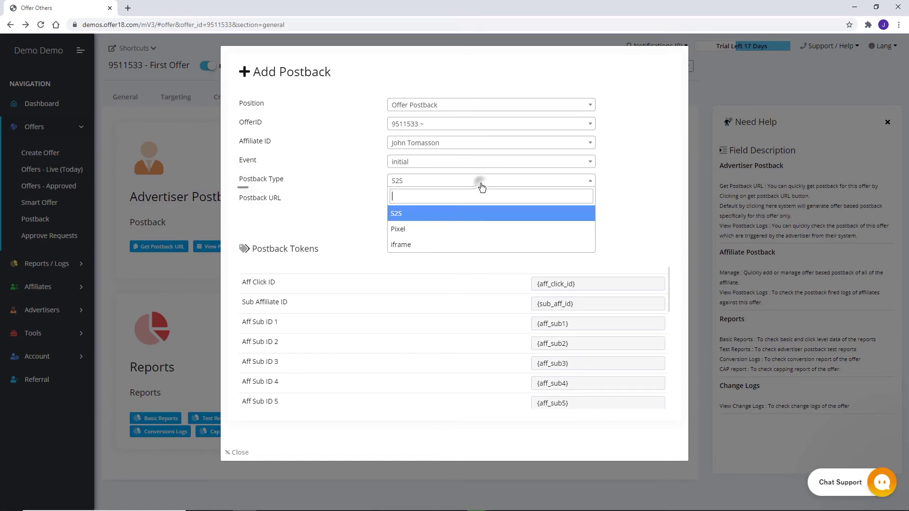
{"action": "left_click", "coordinate": [621, 194]}
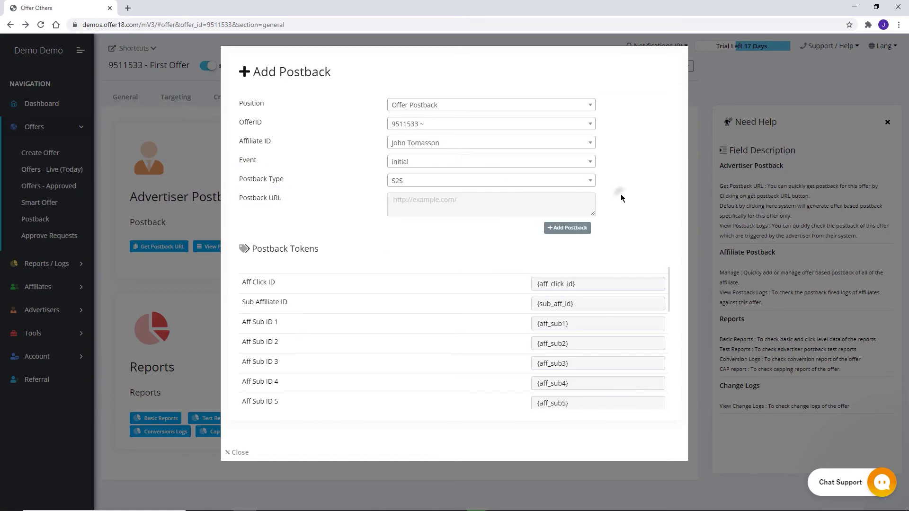
{"action": "left_click", "coordinate": [696, 195]}
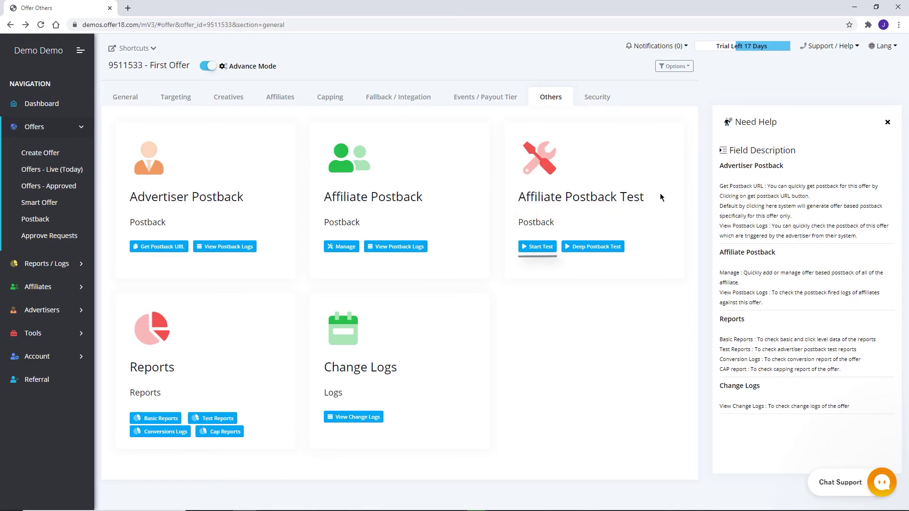
Try the affiliate postback test with Debug Mode ticked, close it unrun, then open Basic Reports.
{"action": "left_click", "coordinate": [546, 241]}
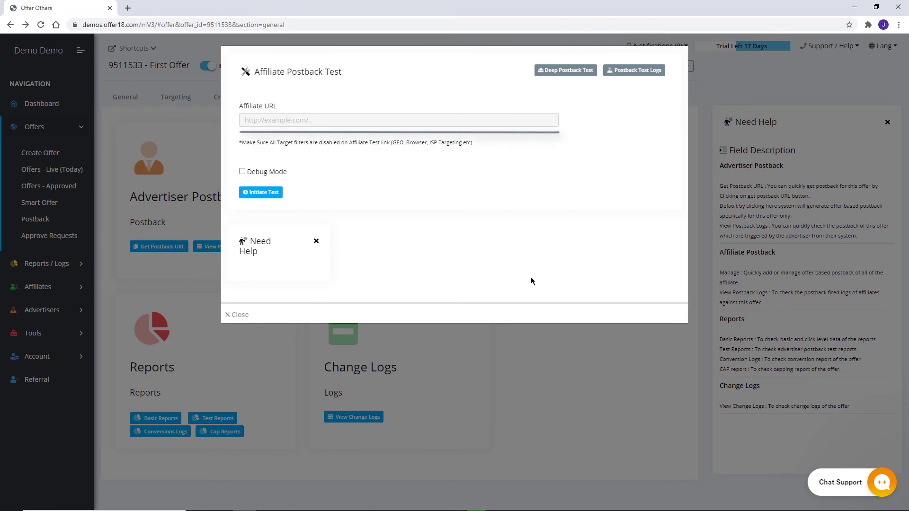
{"action": "left_click", "coordinate": [242, 171]}
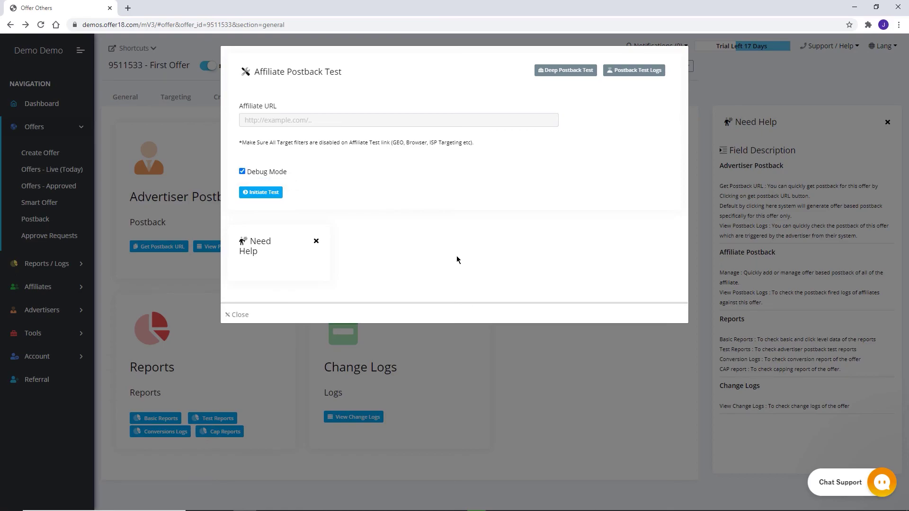
{"action": "left_click", "coordinate": [511, 394]}
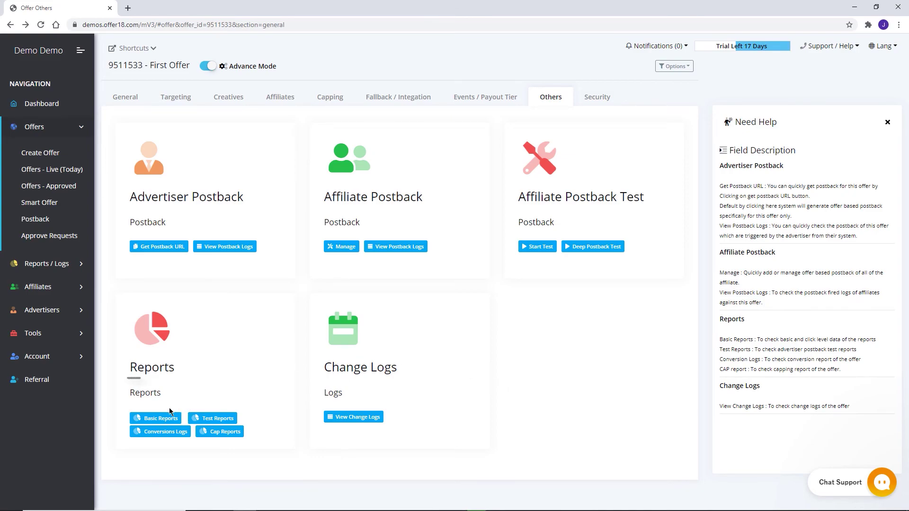
{"action": "left_click", "coordinate": [162, 419]}
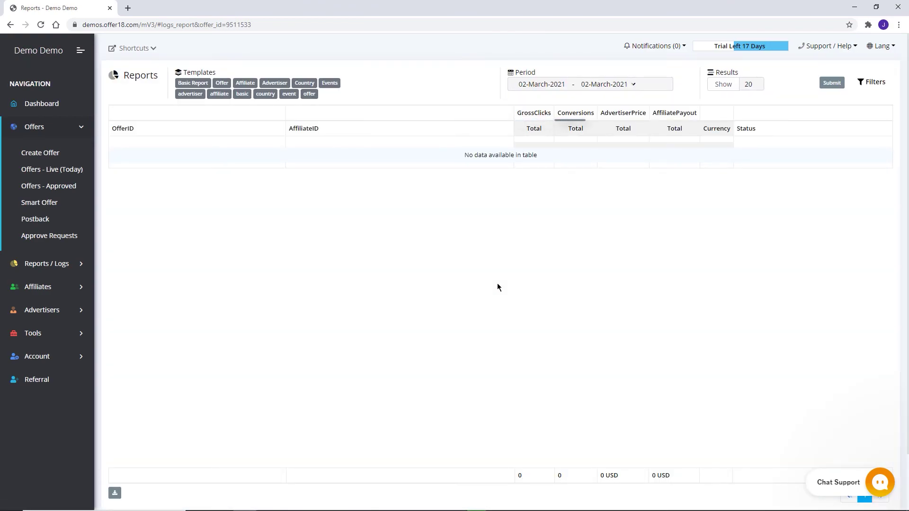
Set the report filters to a Custom Range period and 100 results per page.
{"action": "left_click", "coordinate": [873, 82]}
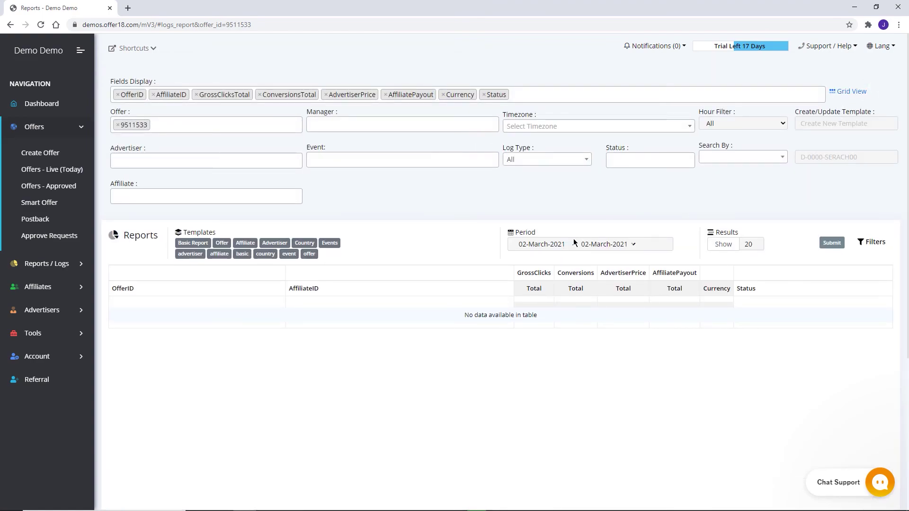
{"action": "left_click", "coordinate": [544, 243]}
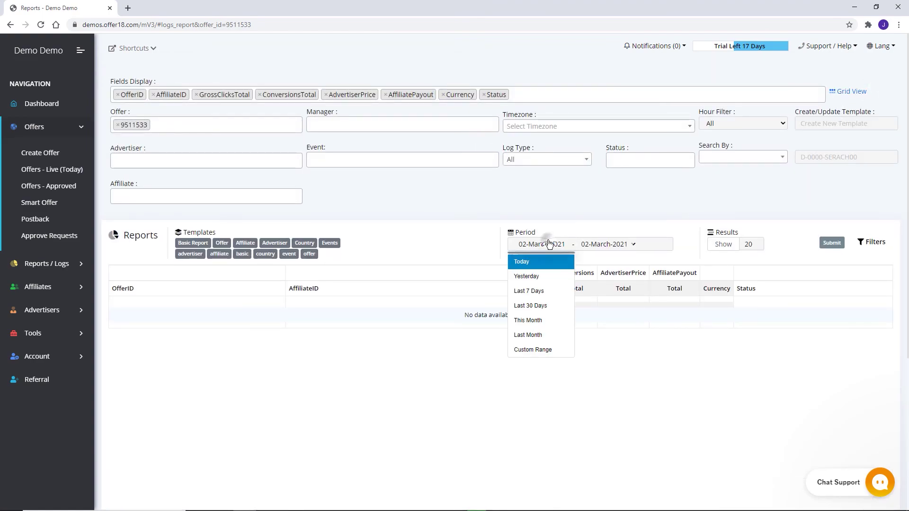
{"action": "left_click", "coordinate": [536, 351]}
{"action": "left_click", "coordinate": [747, 244]}
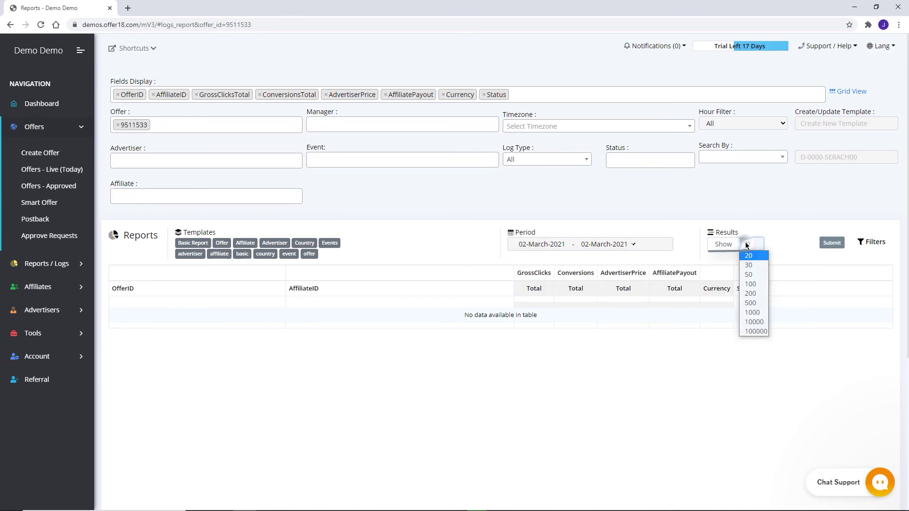
{"action": "left_click", "coordinate": [756, 285]}
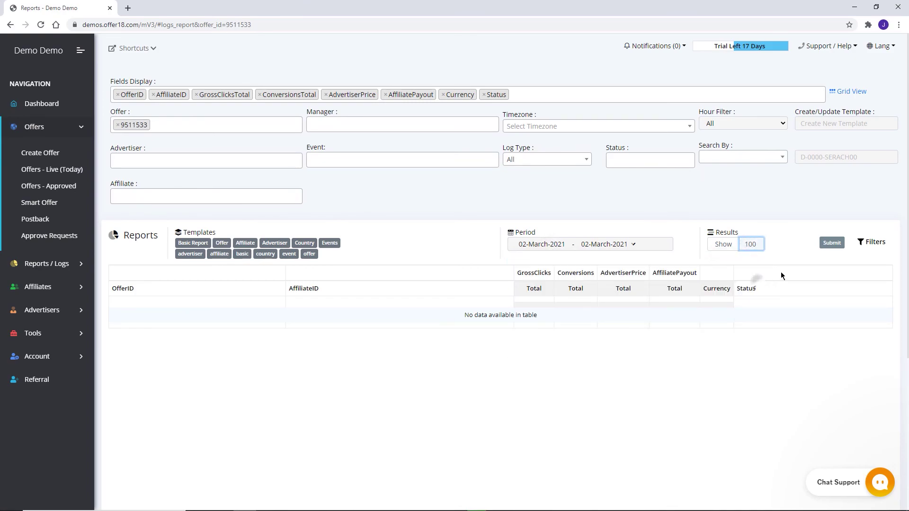
Expand the display fields into the Grid View checklist and scroll through it.
{"action": "left_click", "coordinate": [847, 93]}
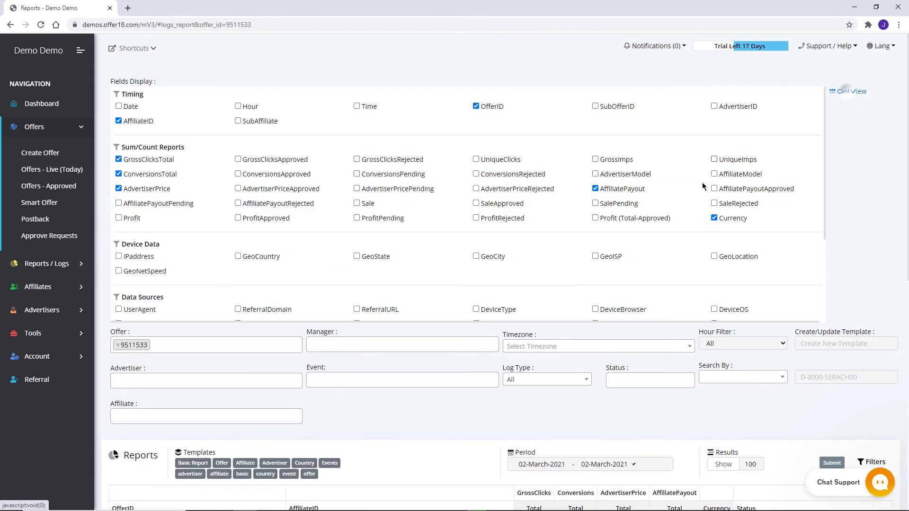
{"action": "scroll", "coordinate": [771, 185], "scroll_direction": "down", "scroll_amount": 3}
{"action": "scroll", "coordinate": [771, 186], "scroll_direction": "down", "scroll_amount": 3}
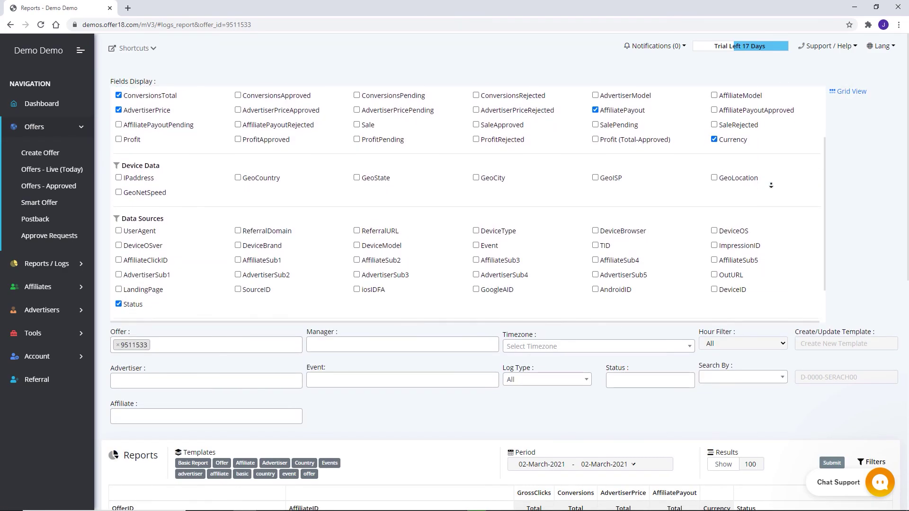